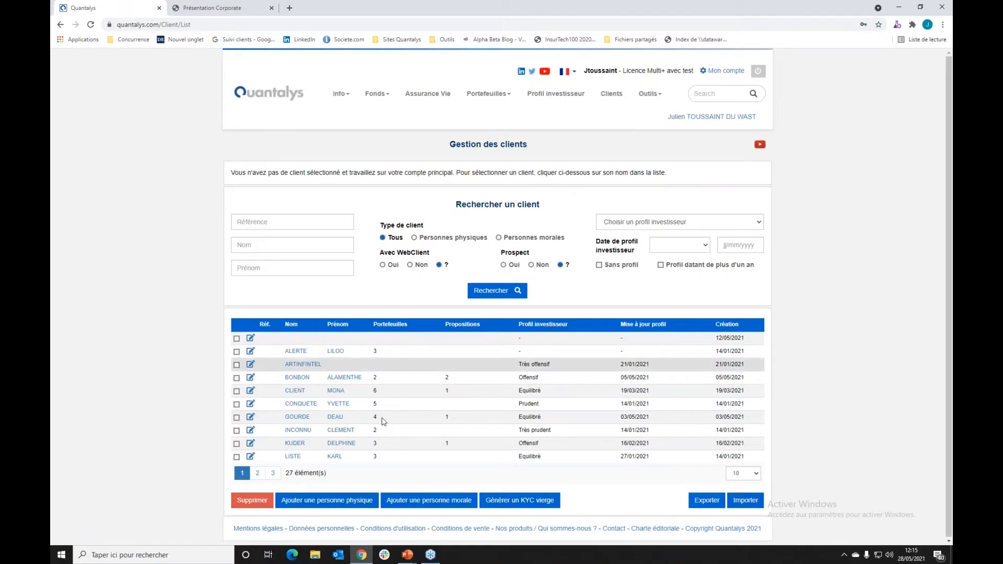
Create a new individual client record with just the client's last name and first name, and save it
left_click(345, 503)
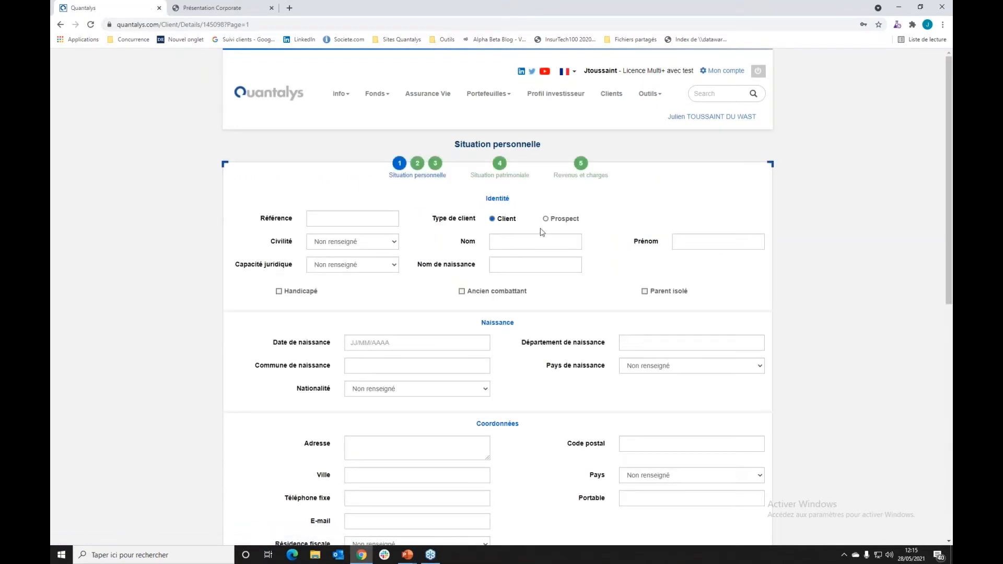
left_click(542, 241)
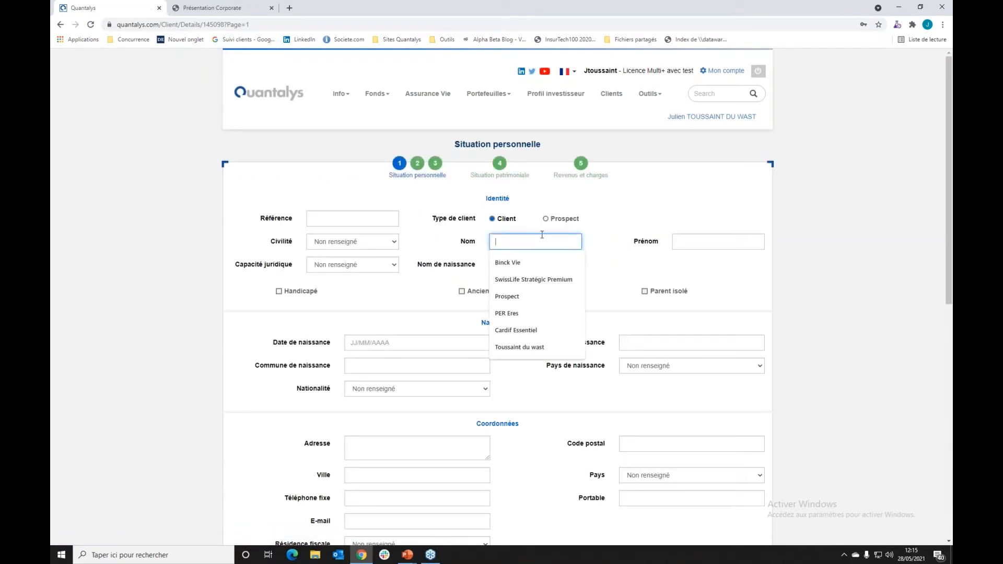
type("PROSPECT")
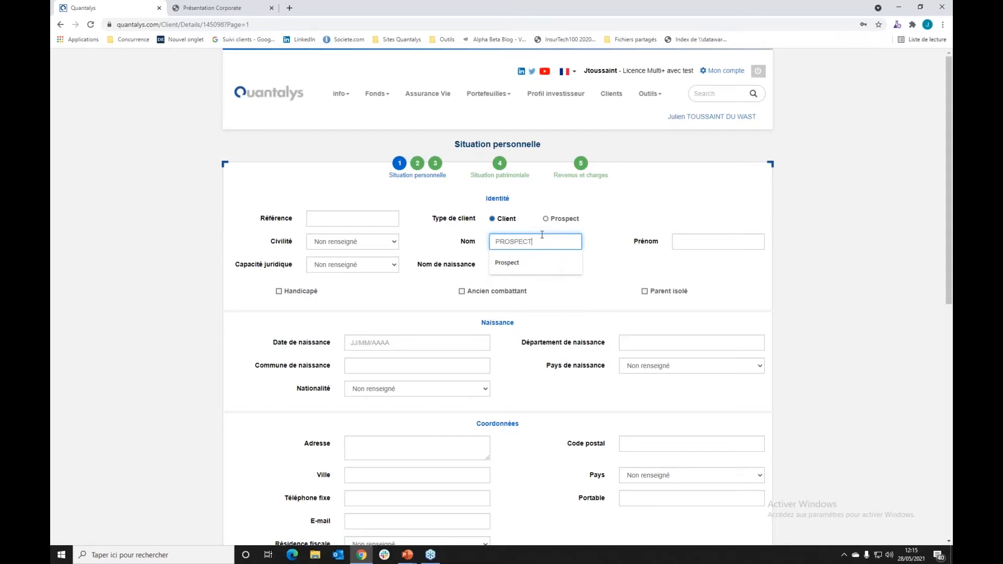
key("Tab")
type("PROSPERE")
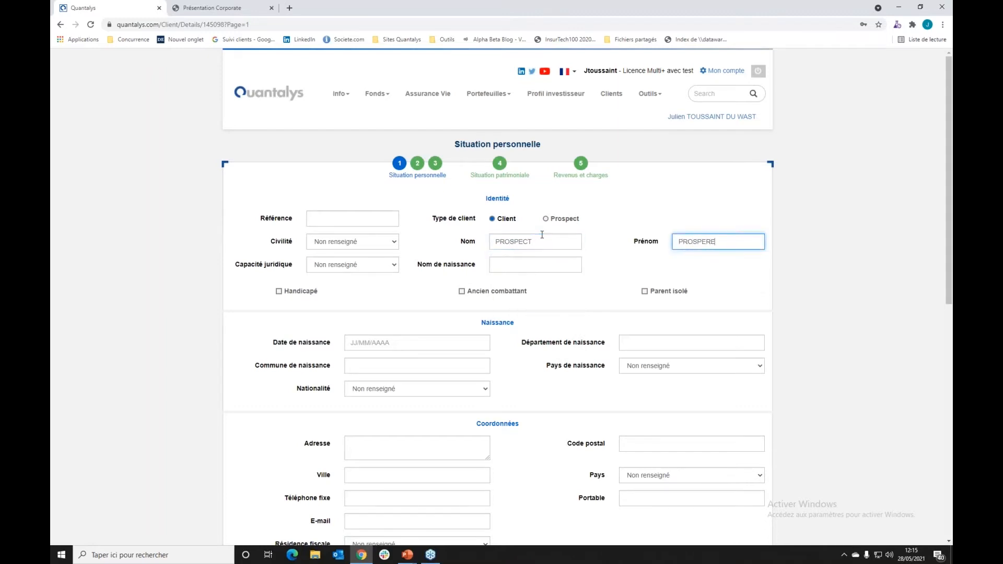
left_click(623, 265)
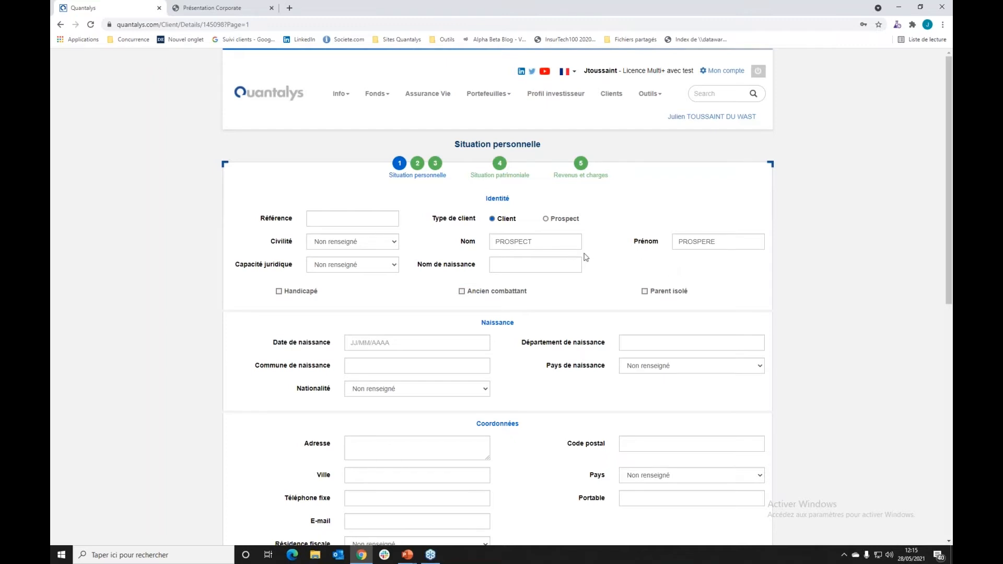
scroll(598, 261, "down", 7)
scroll(598, 288, "down", 2)
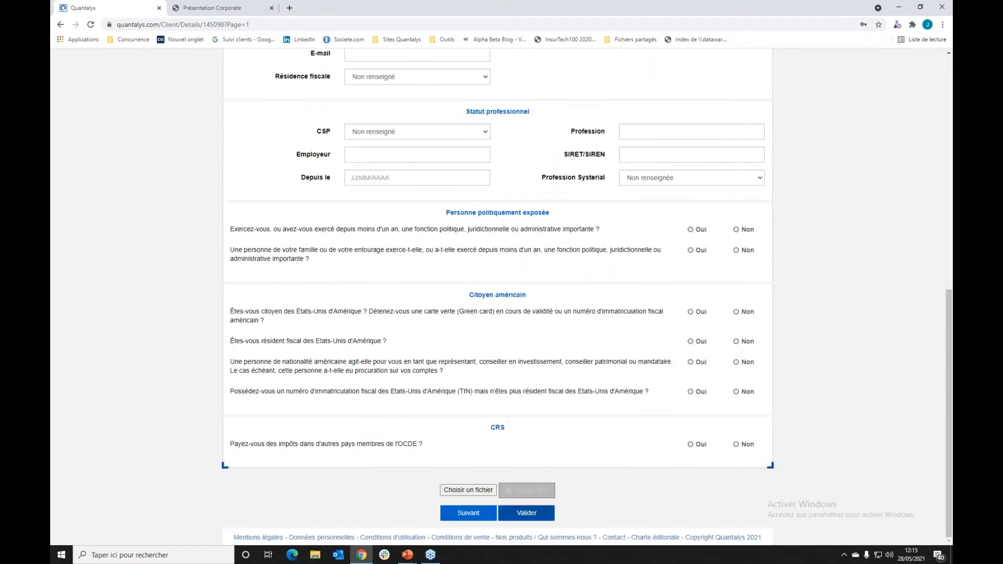
left_click(526, 513)
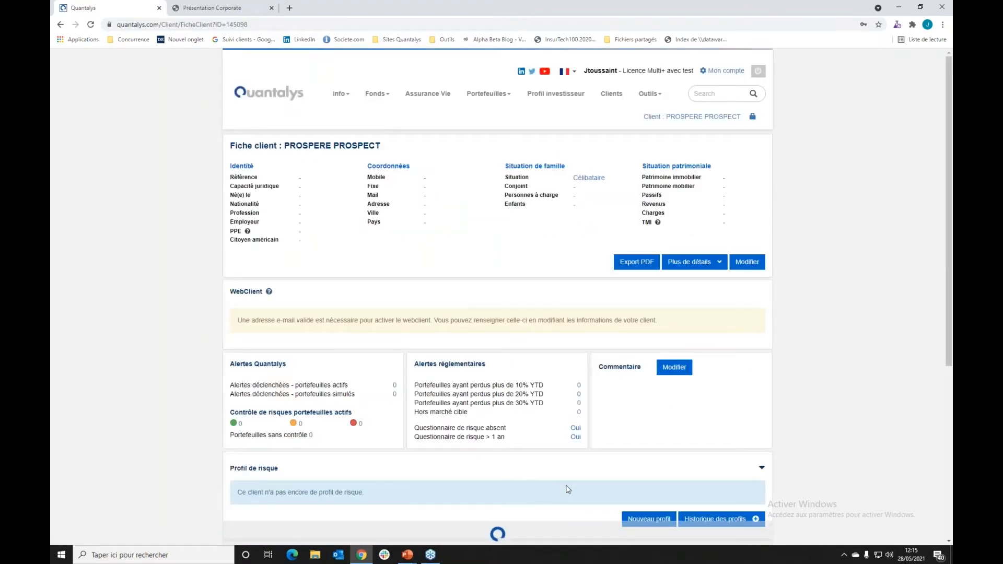
Assign the client a manual investor profile with profile Equilibré and knowledge level Basique
left_click(211, 8)
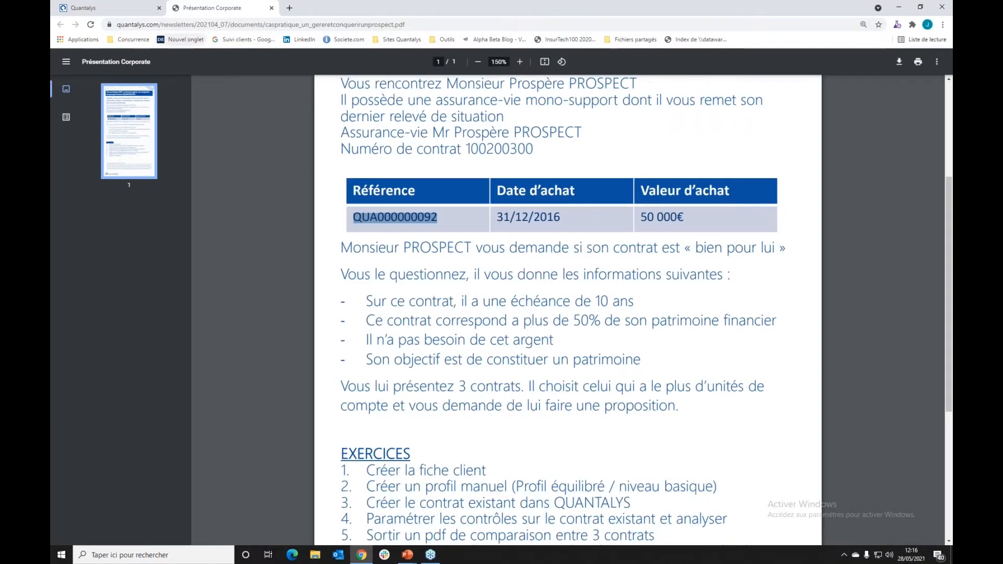
left_click(104, 7)
scroll(327, 247, "down", 1)
scroll(327, 247, "down", 2)
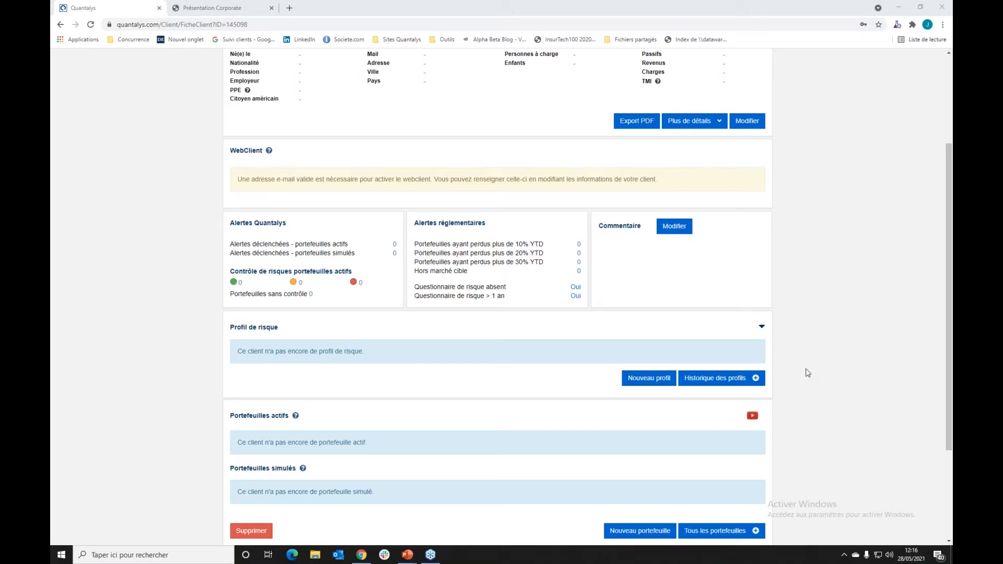
left_click(716, 379)
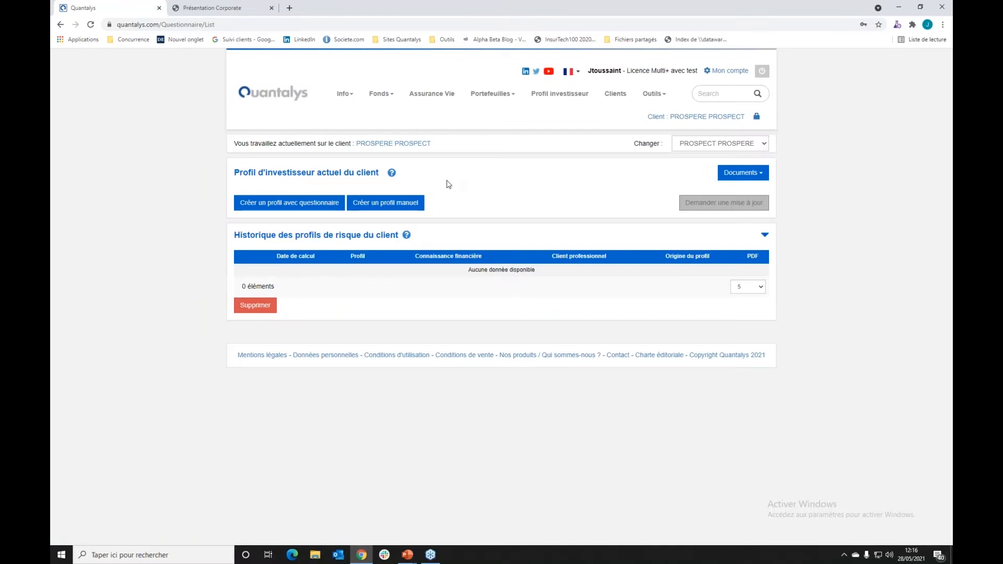
left_click(394, 203)
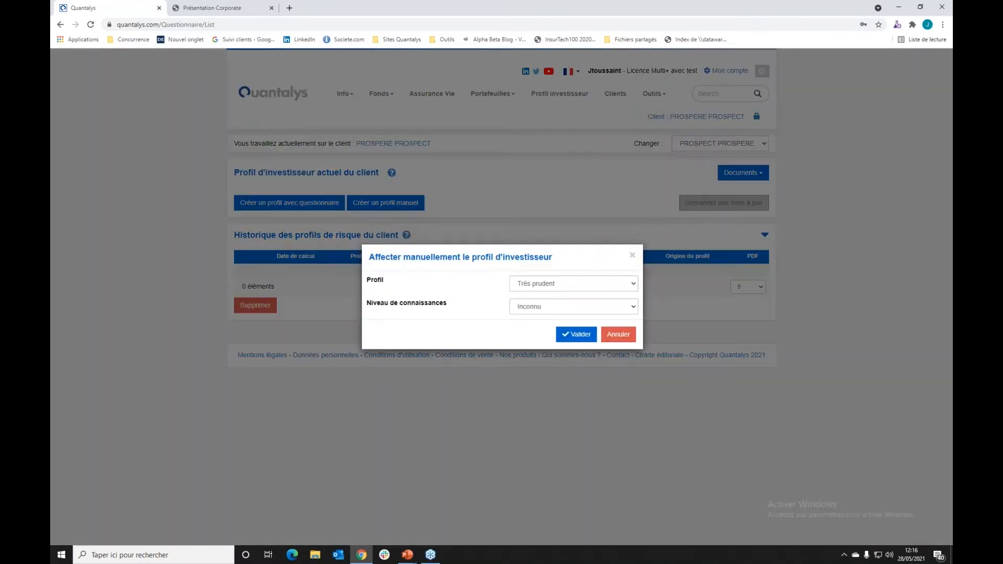
left_click(588, 285)
left_click(569, 309)
left_click(568, 309)
left_click(559, 328)
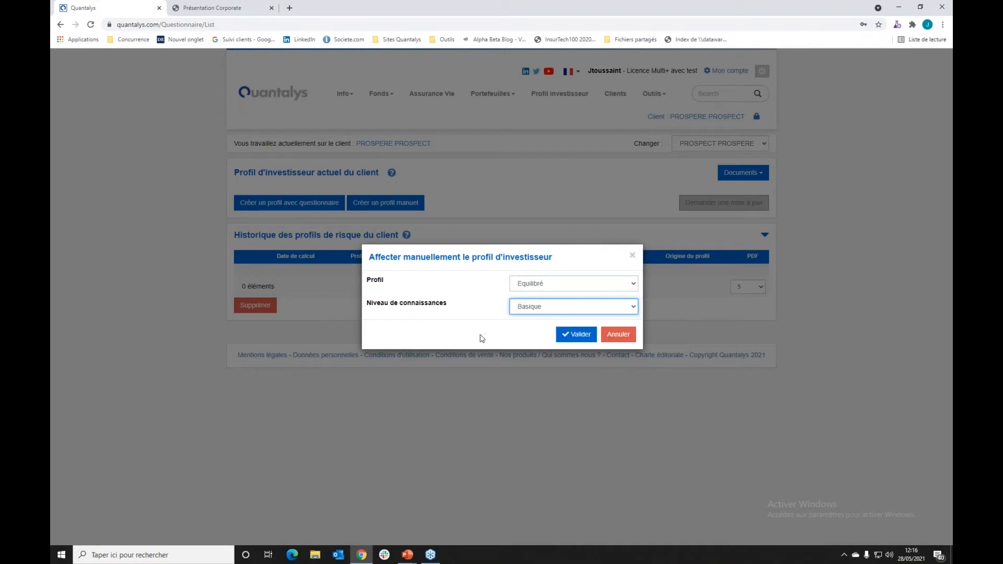
left_click(579, 335)
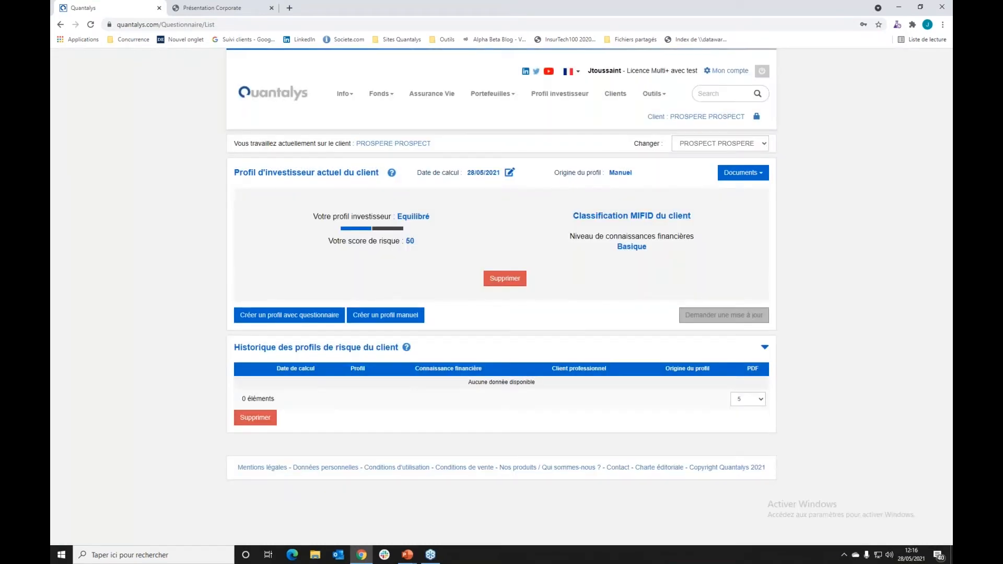
Check the risk profile on the client record, and examine the existing contract's details in the case study document
left_click(403, 146)
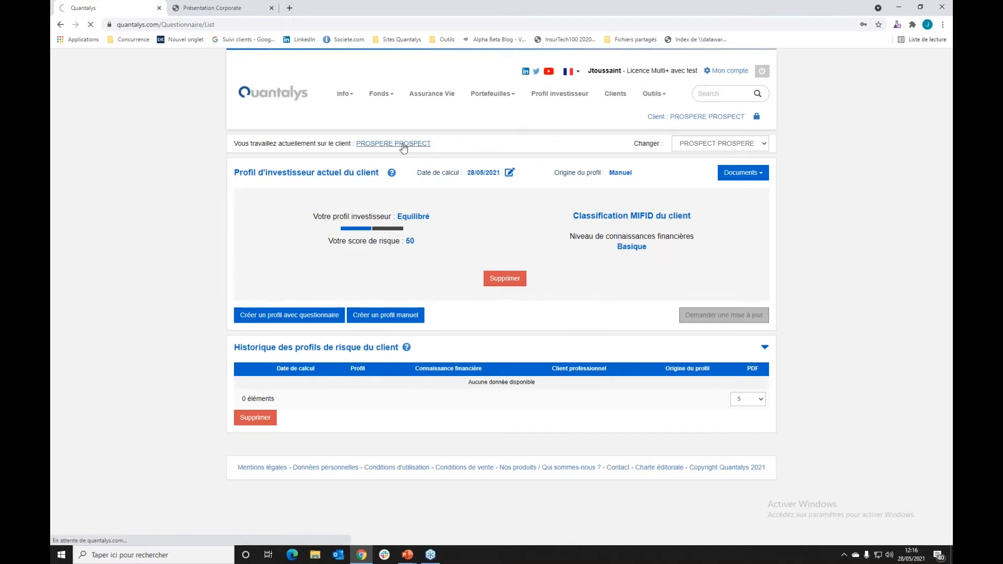
scroll(426, 207, "down", 2)
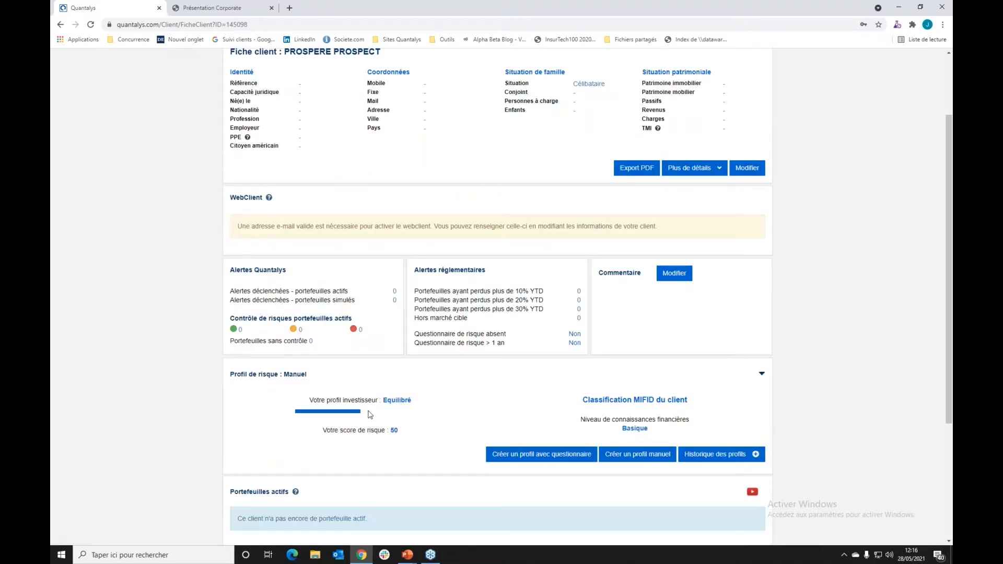
left_click(243, 8)
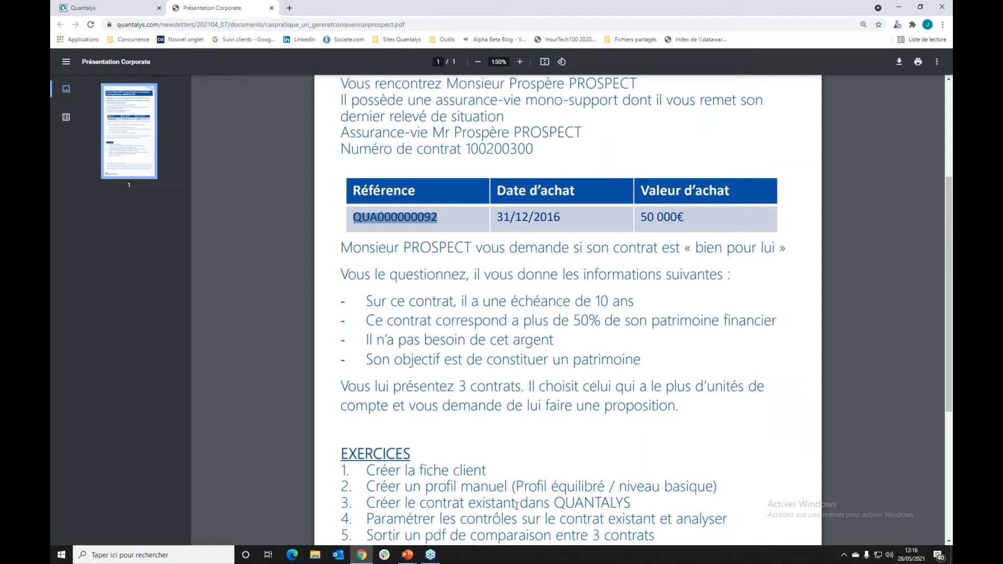
left_click(452, 199)
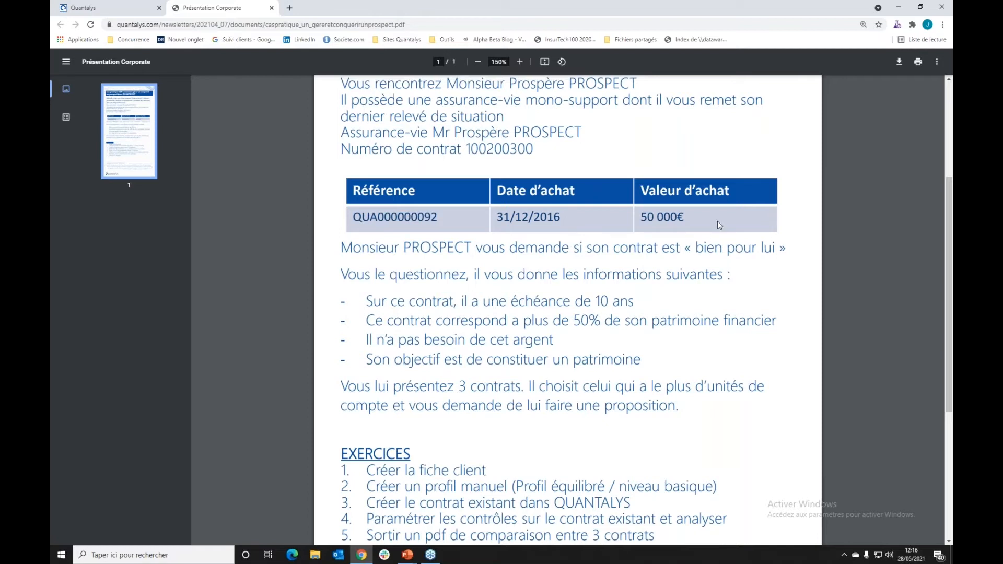
Start a new manually created portfolio for the client with Assurance Vie as its envelope
left_click(127, 9)
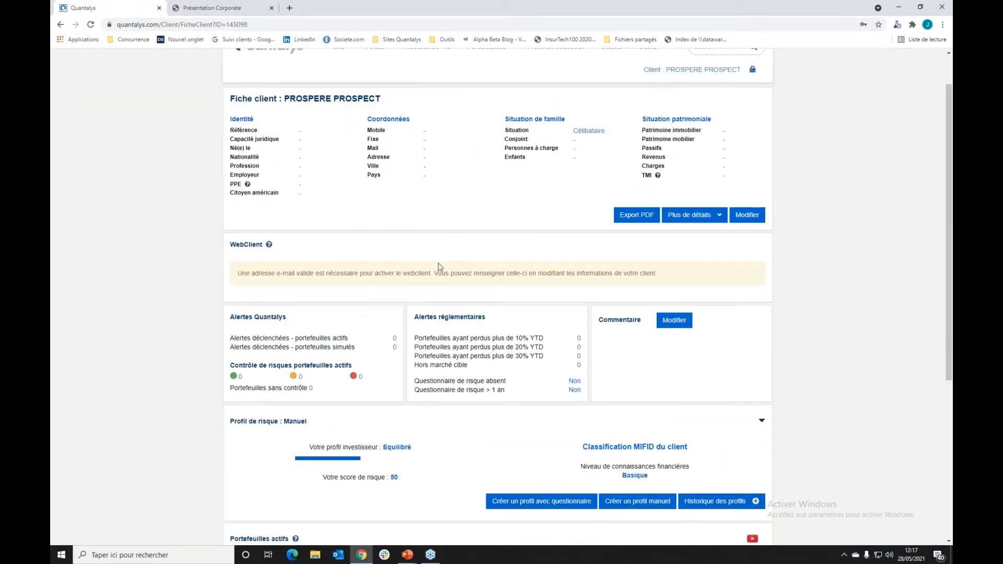
scroll(440, 272, "down", 4)
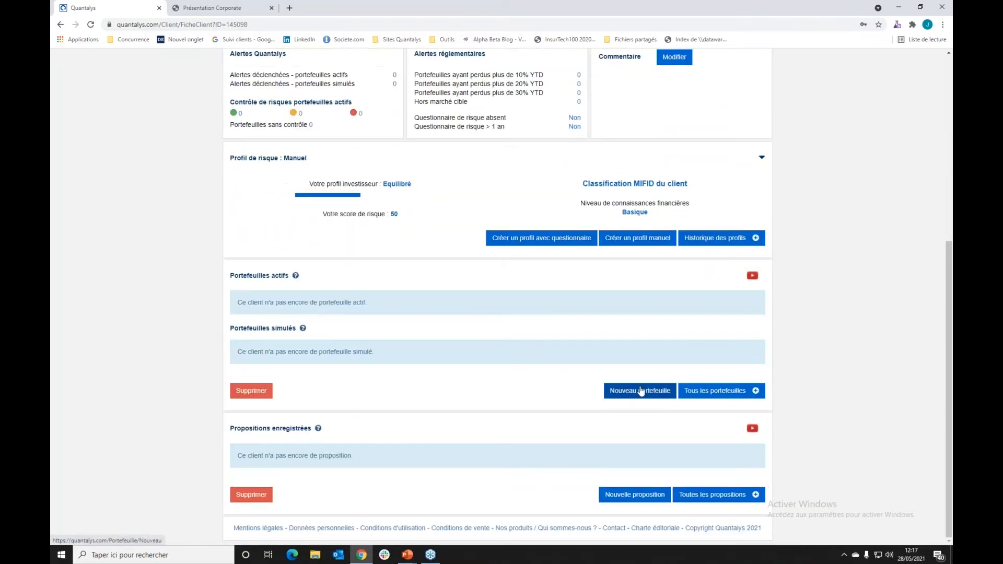
left_click(634, 393)
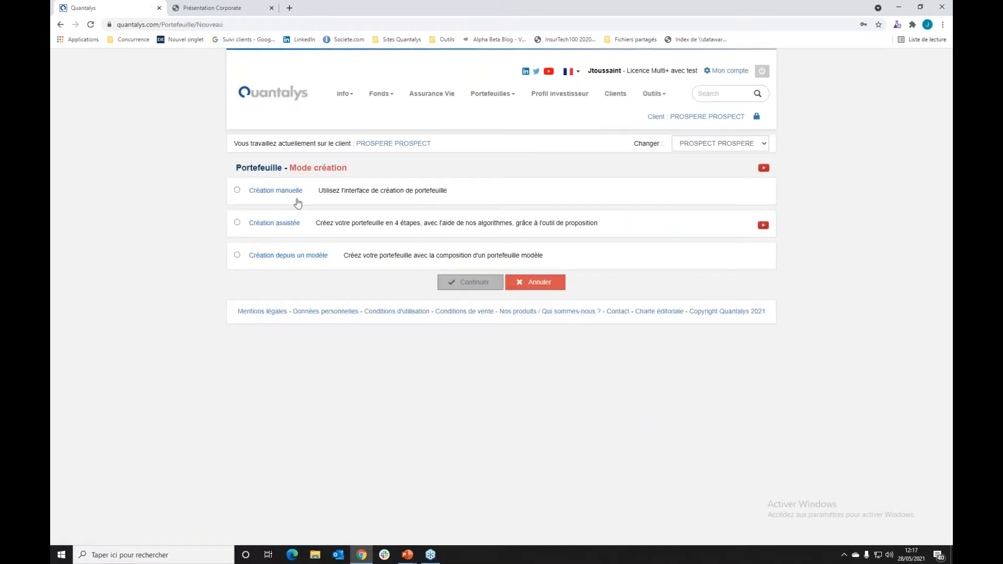
left_click(285, 194)
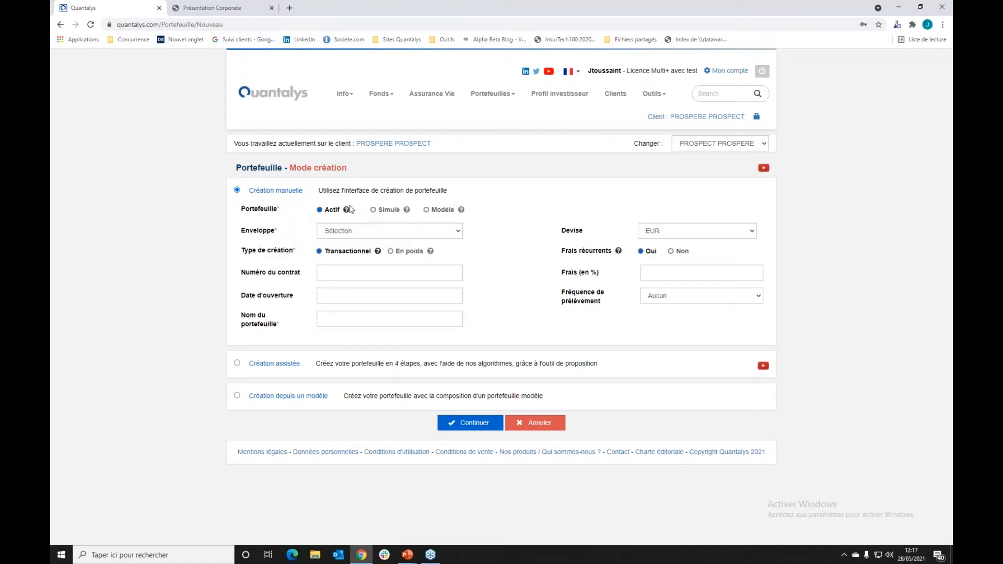
left_click(342, 230)
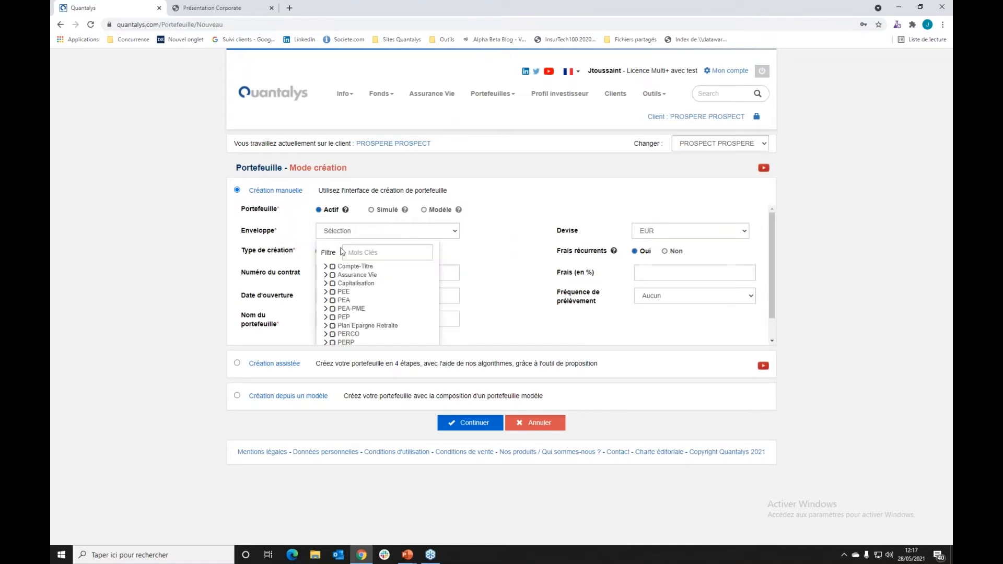
left_click(333, 274)
left_click(175, 265)
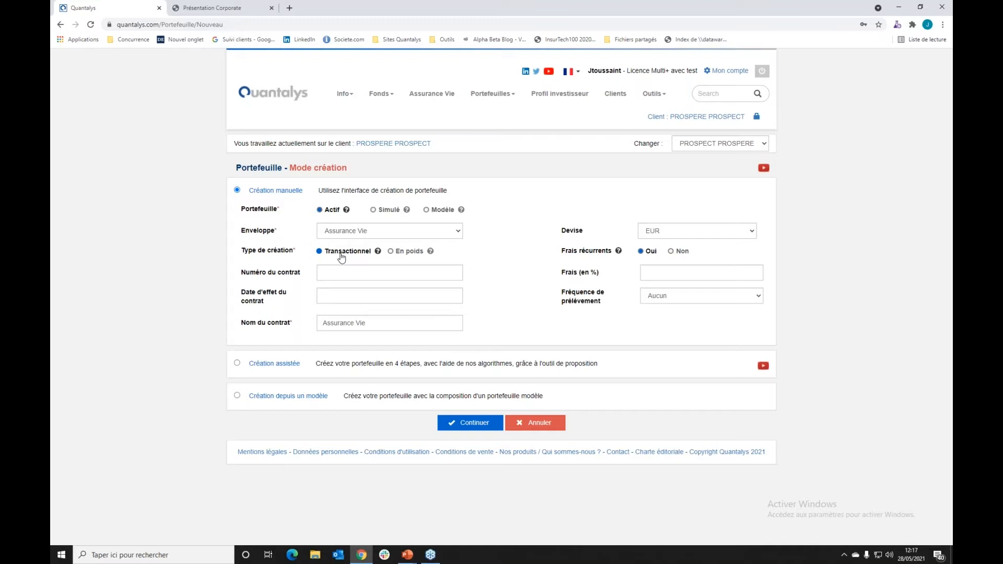
Enter the contract number, set recurring fees to Non, and continue to create the transactional portfolio
left_click(355, 277)
type("100200300")
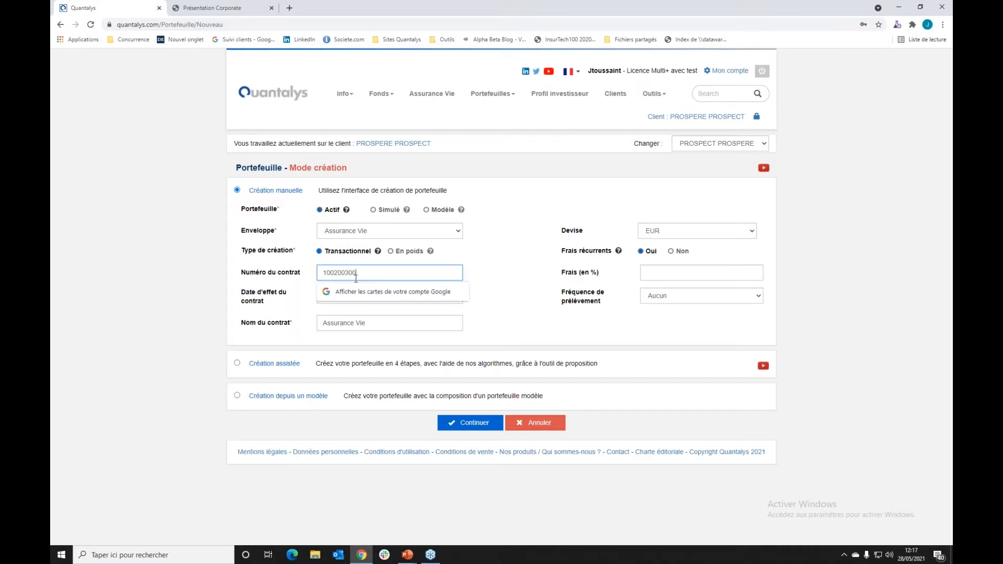
left_click(504, 260)
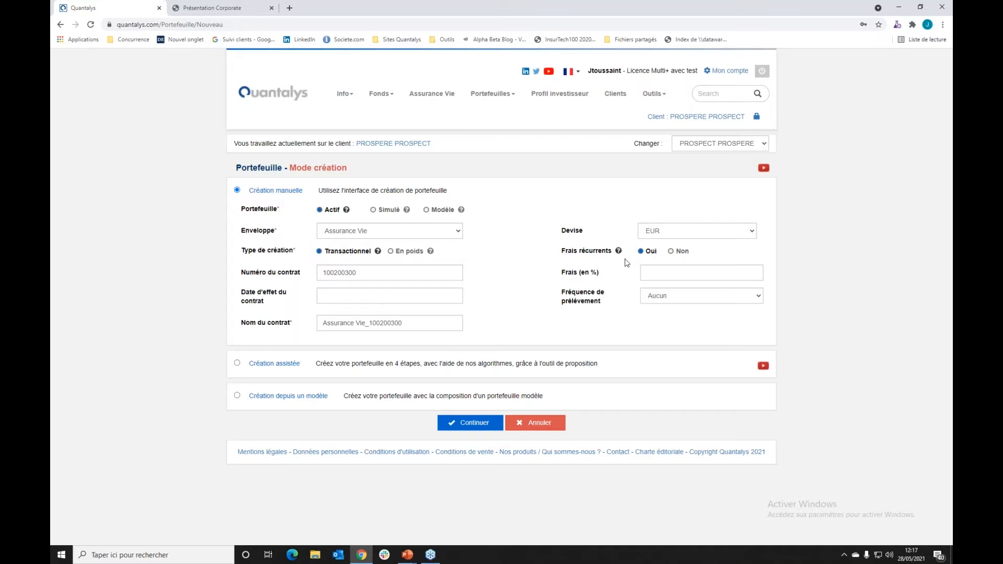
left_click(671, 253)
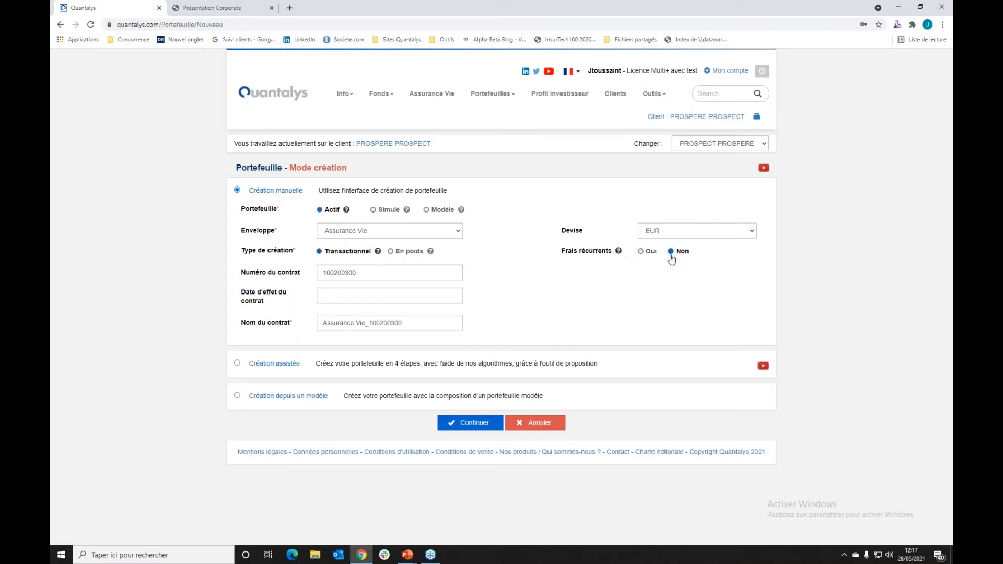
left_click(472, 423)
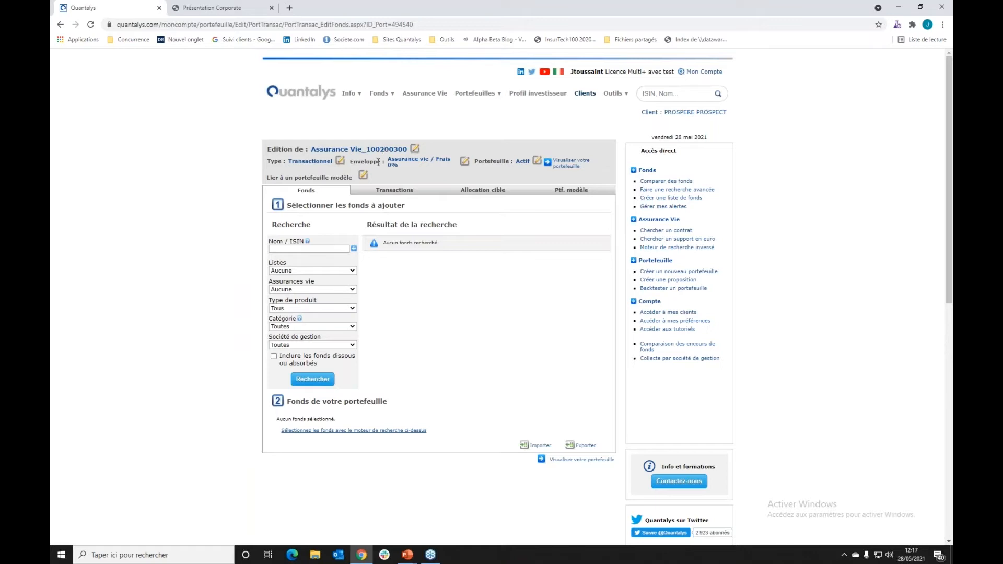
Search for the fund with ISIN QUA000000092 and add Fonds euro Générique Quantalys to the portfolio
left_click(317, 249)
right_click(318, 250)
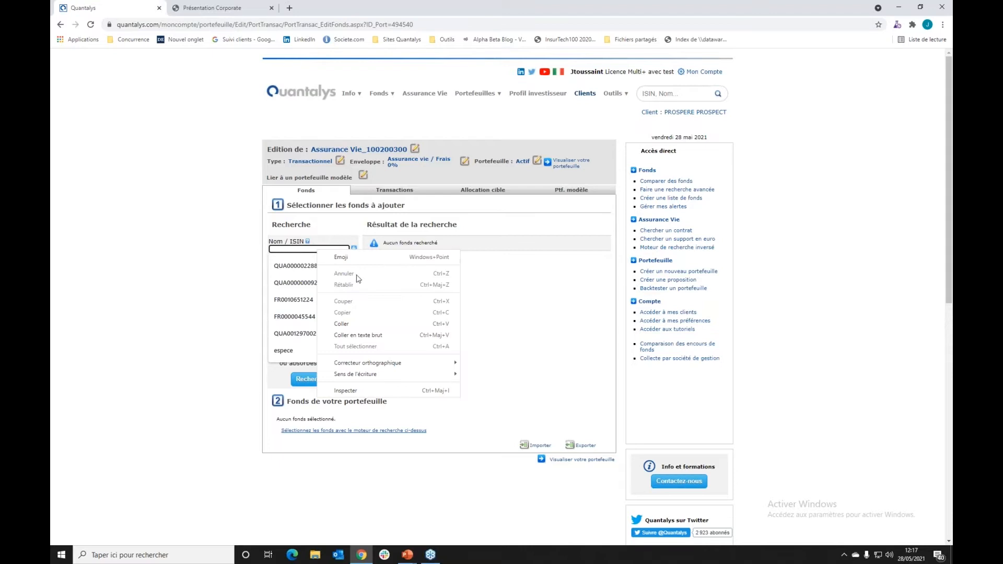
left_click(347, 322)
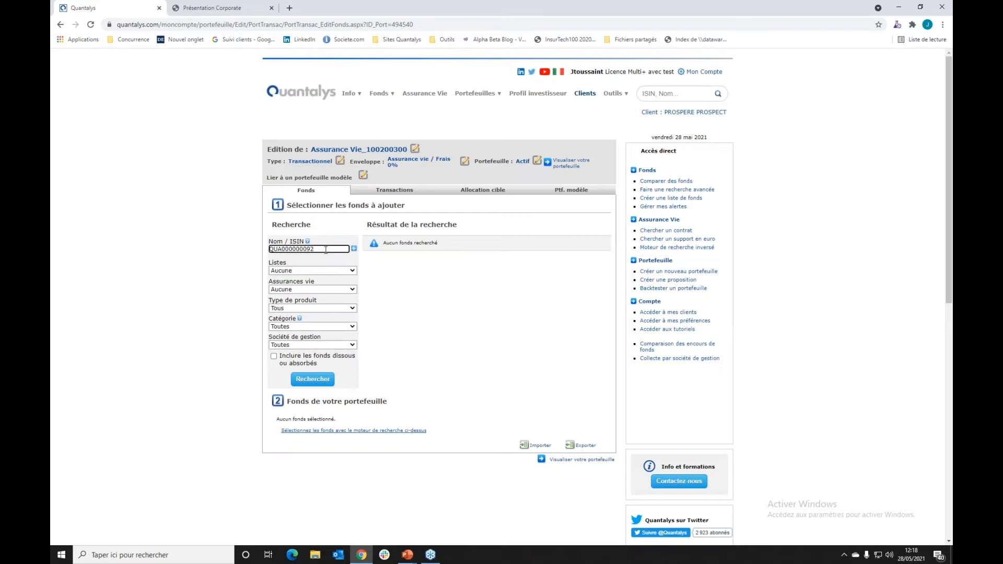
left_click(326, 382)
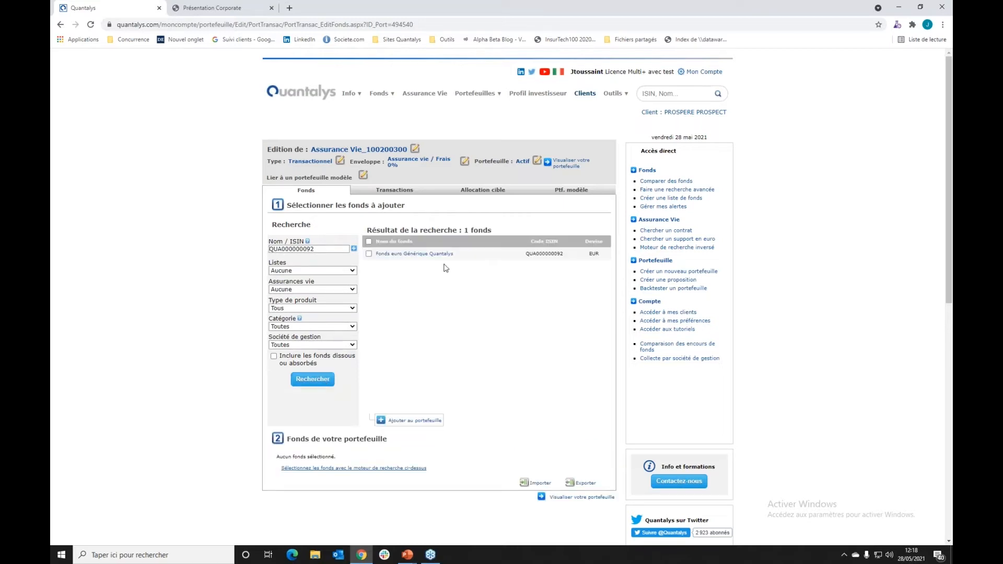
left_click(369, 254)
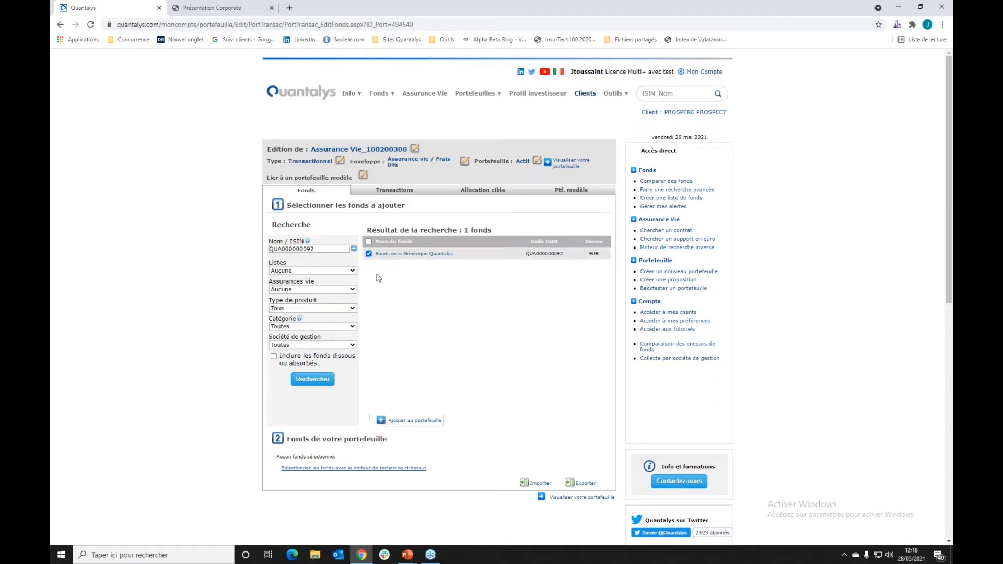
left_click(416, 422)
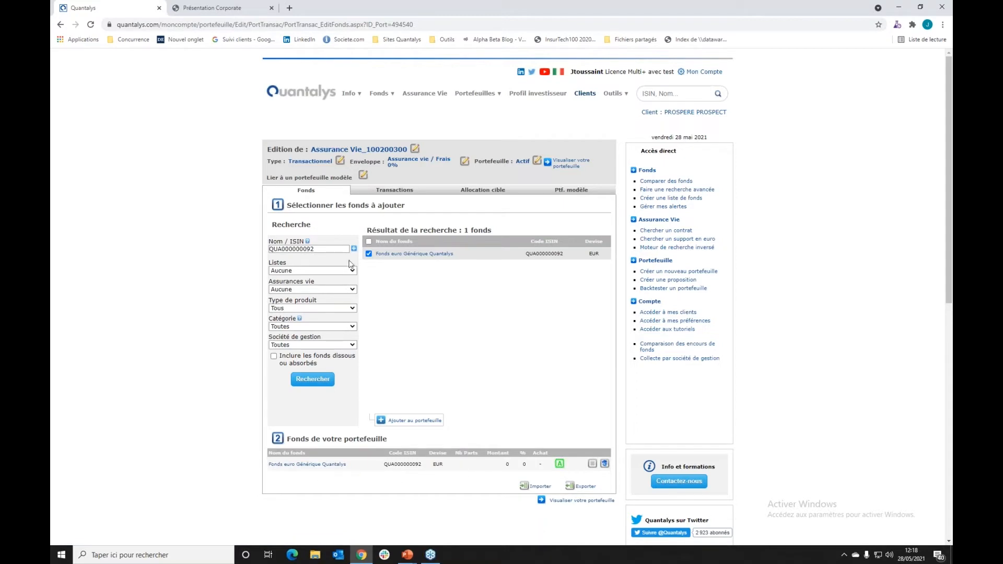
Record a purchase of Fonds euro Générique Quantalys dated 31/12/2016 for an amount of 50000 EUR
scroll(468, 342, "down", 2)
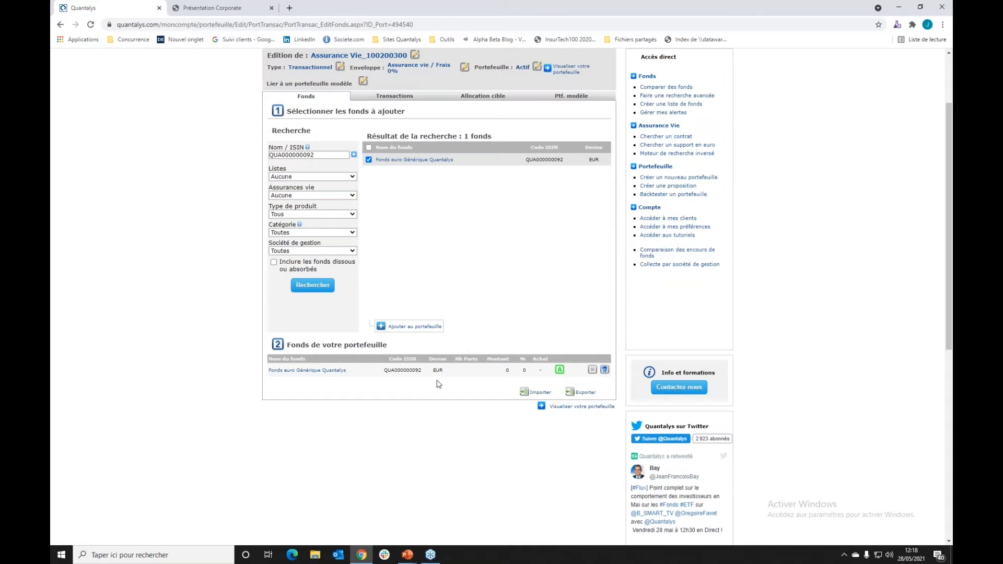
left_click(561, 371)
triple_click(466, 286)
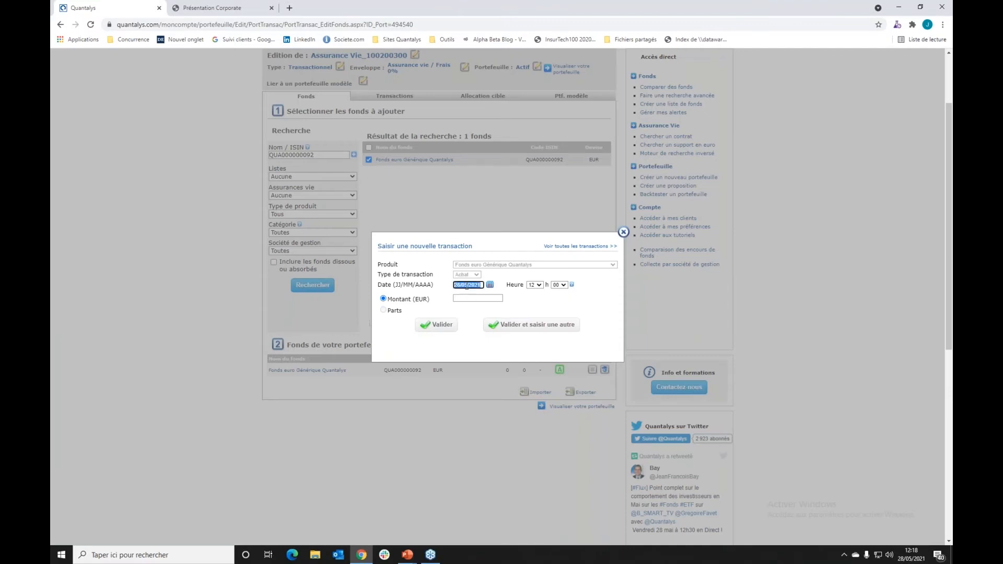
type("31/1")
left_click(467, 299)
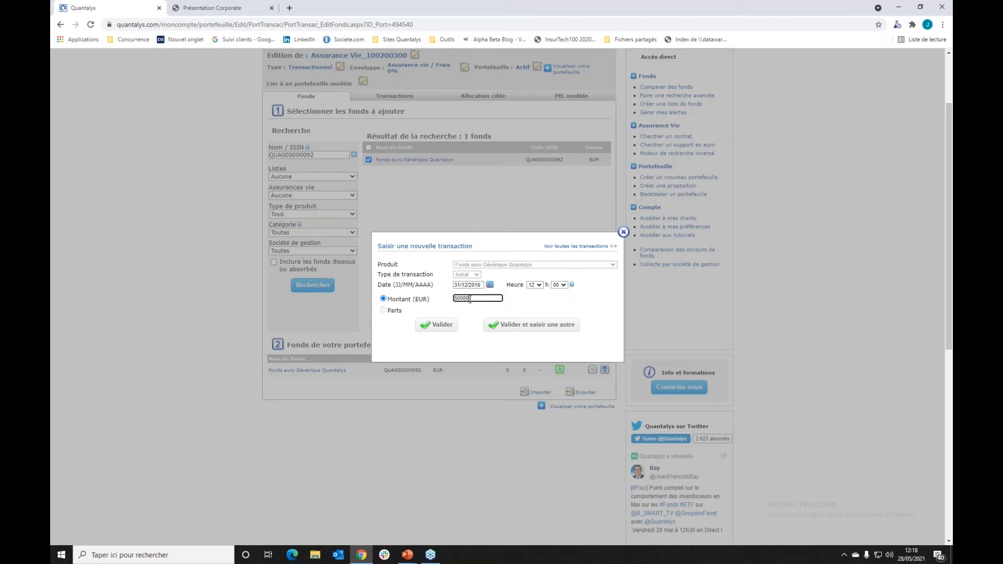
left_click(441, 326)
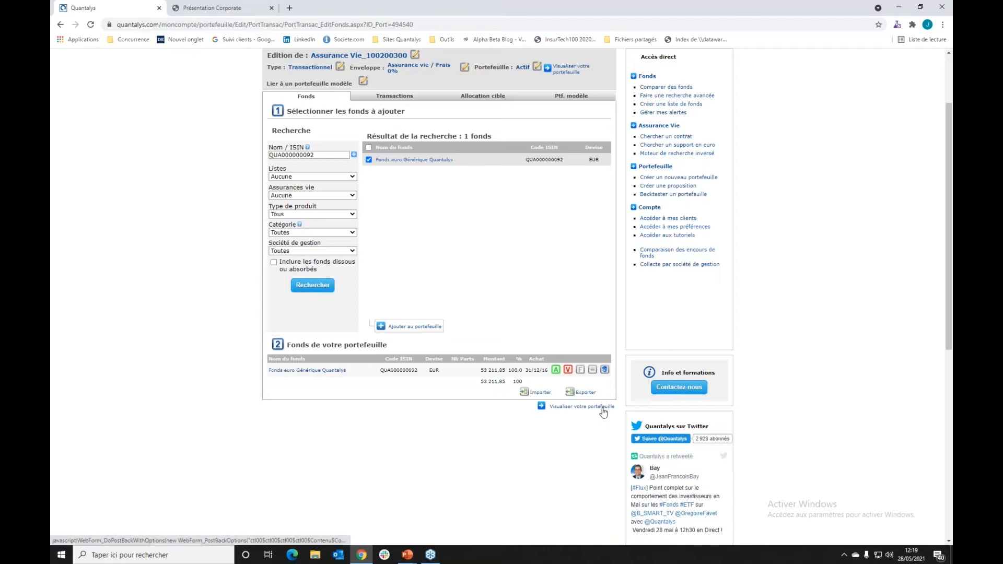
Consult the case study document for the next exercise, and return to the portfolio being edited
left_click(219, 8)
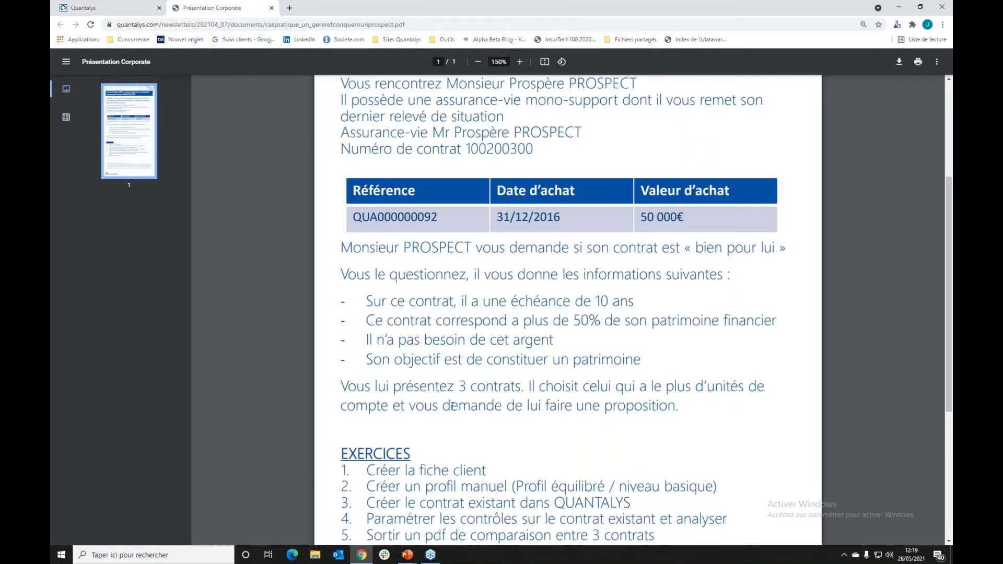
scroll(453, 406, "down", 2)
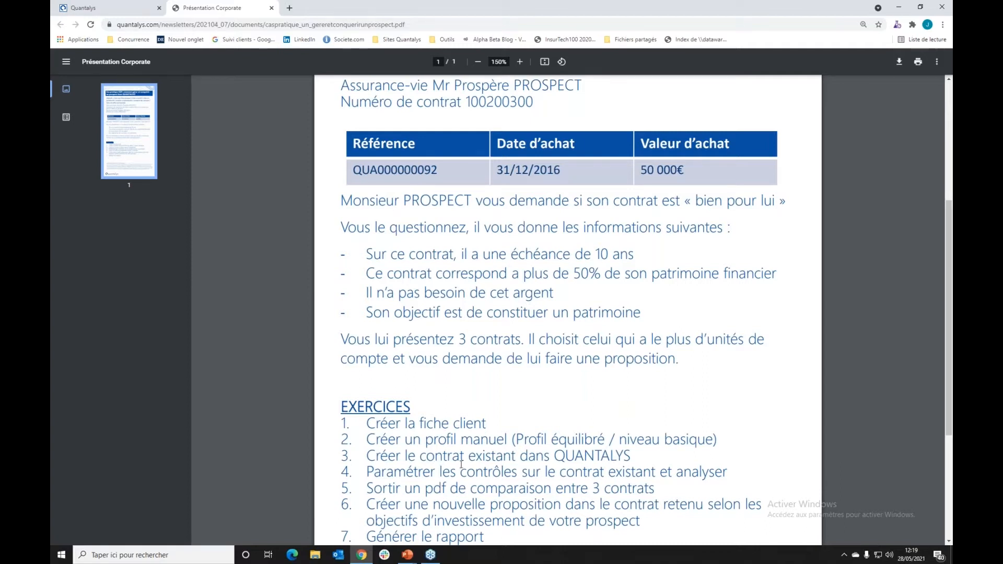
scroll(429, 466, "down", 2)
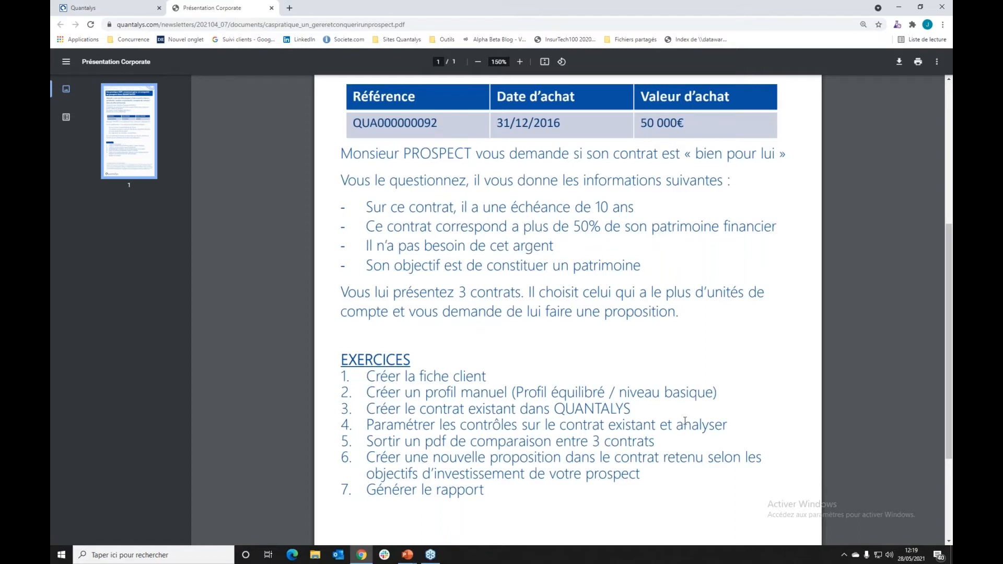
left_click(94, 8)
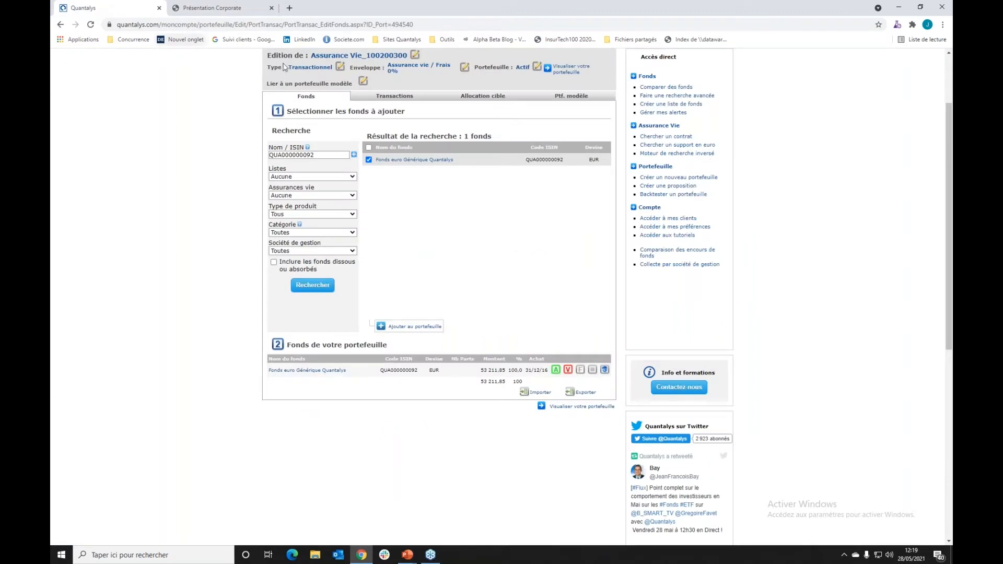
View the life insurance portfolio and examine its summary, composition, risk indicators, and expected risk/return analysis
left_click(575, 406)
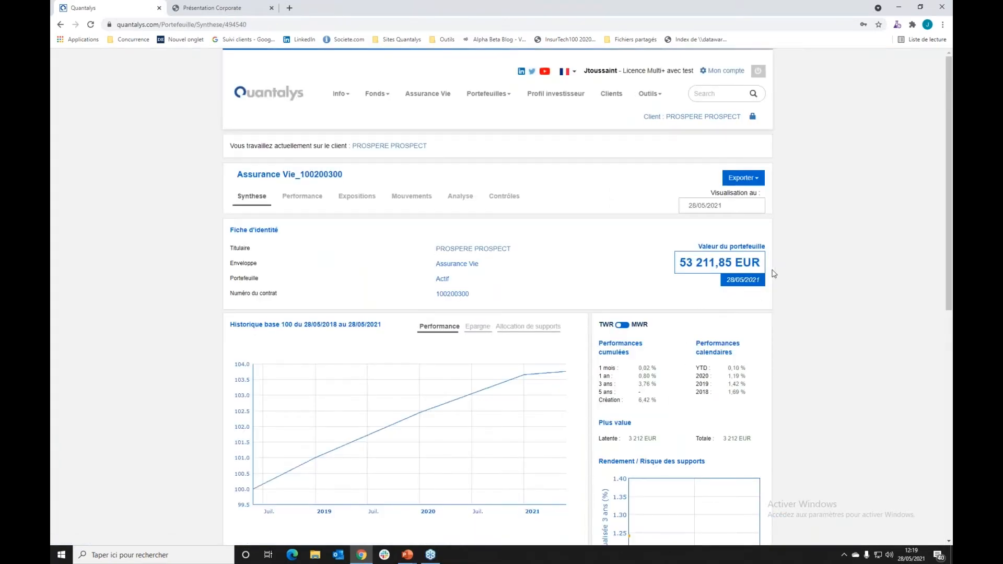
scroll(631, 293, "down", 3)
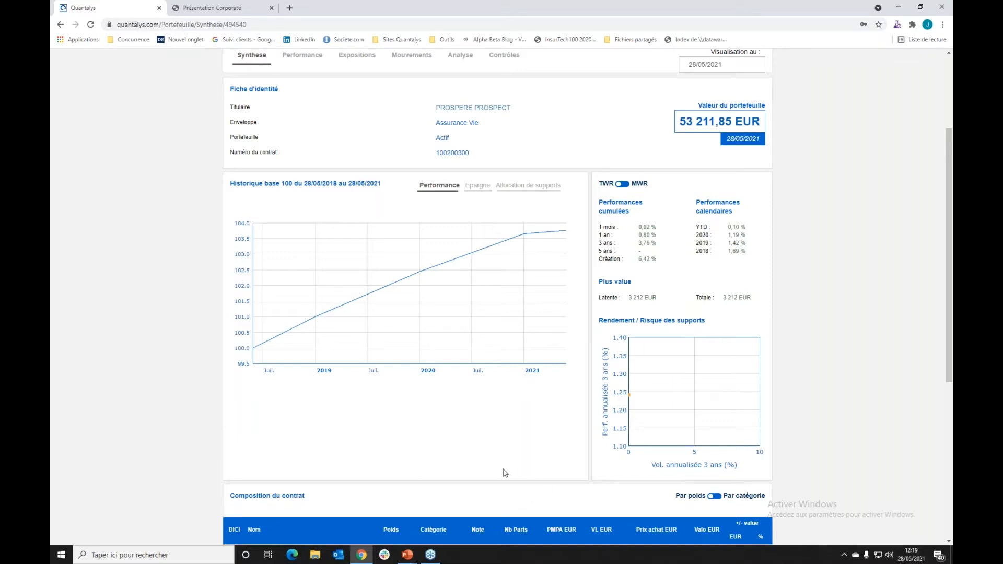
scroll(504, 473, "down", 3)
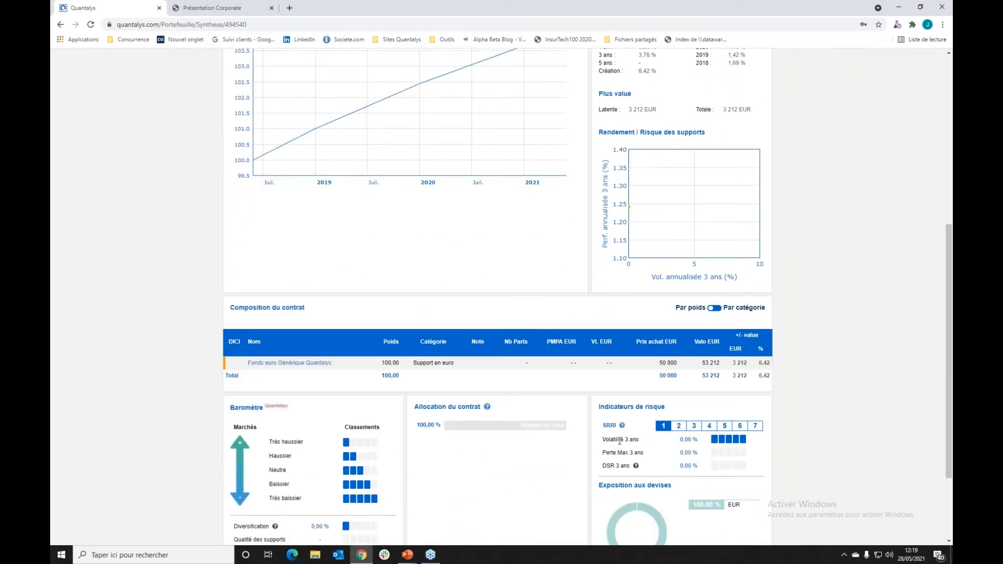
scroll(636, 474, "down", 1)
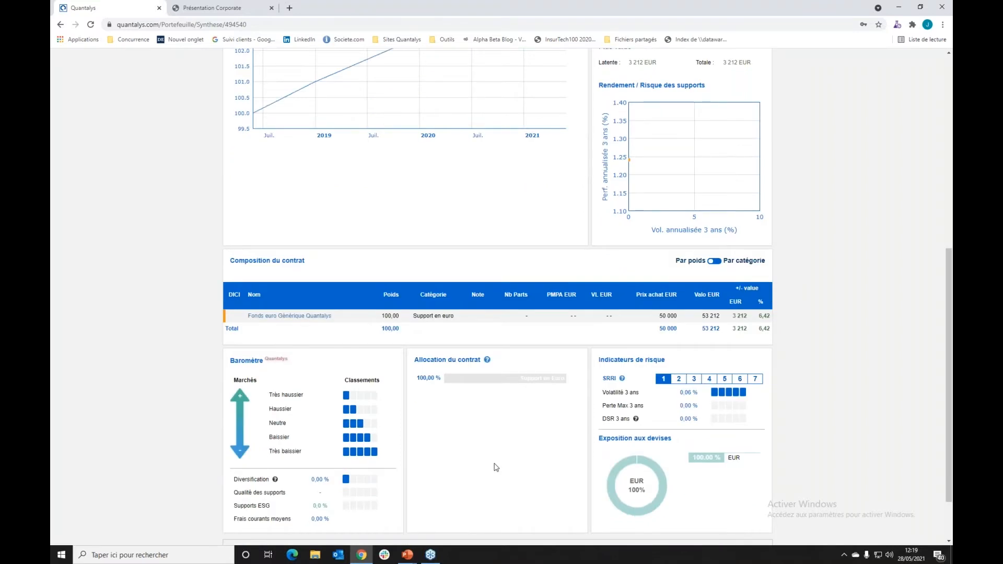
scroll(496, 466, "up", 5)
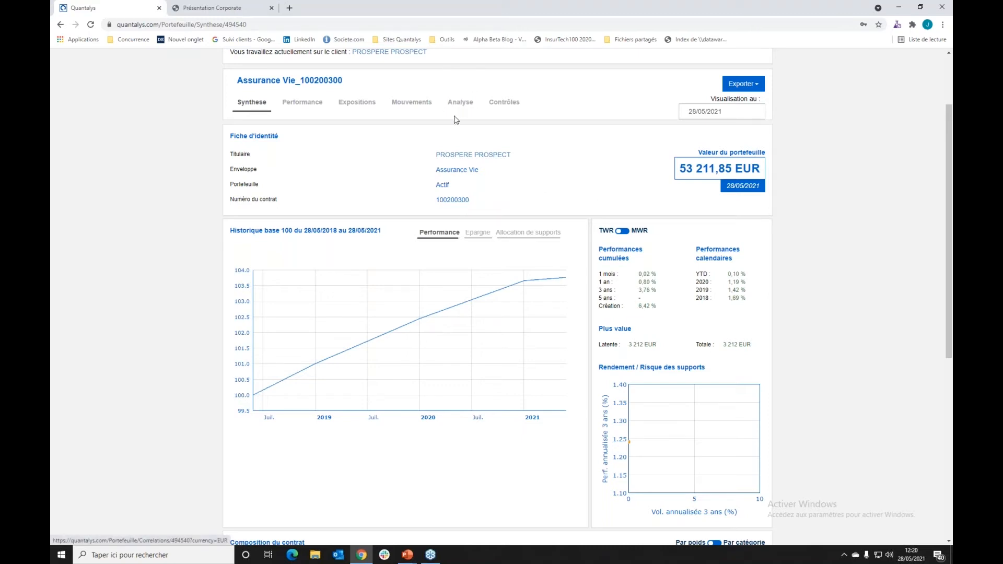
left_click(459, 102)
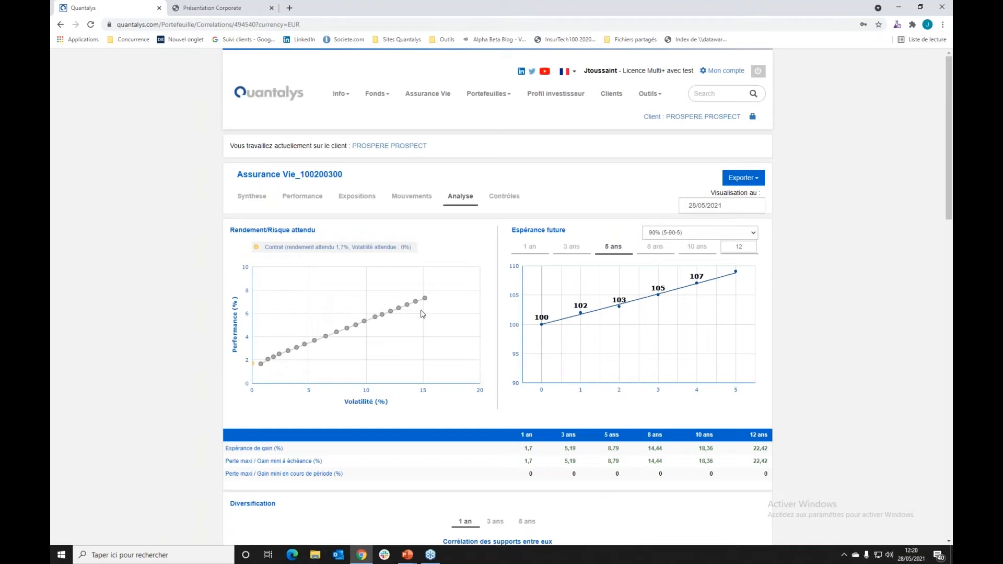
mouse_move(275, 361)
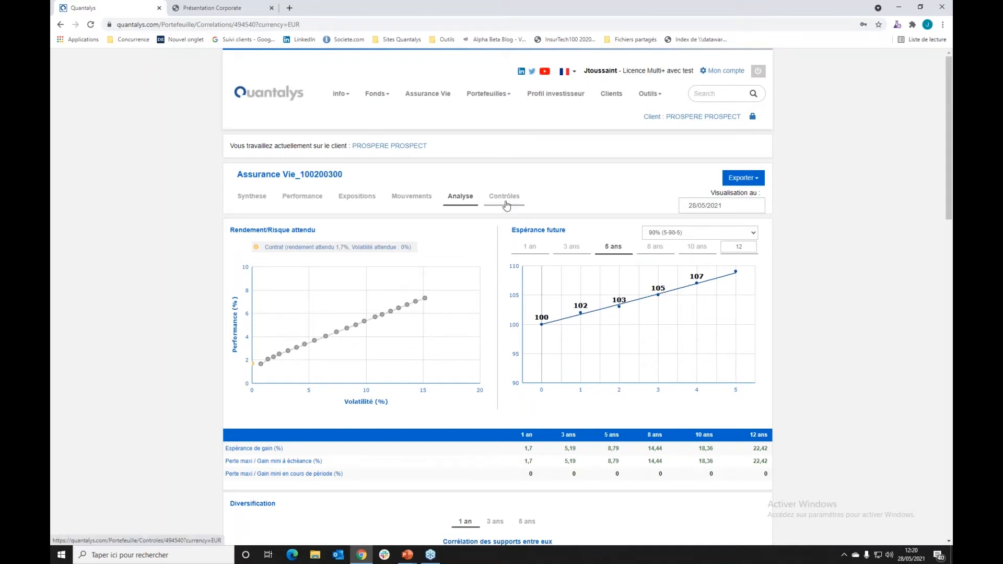
Edit the contract's investment objectives per the case study: set a 10-year horizon and a Faible risk of having to disinvest
left_click(505, 205)
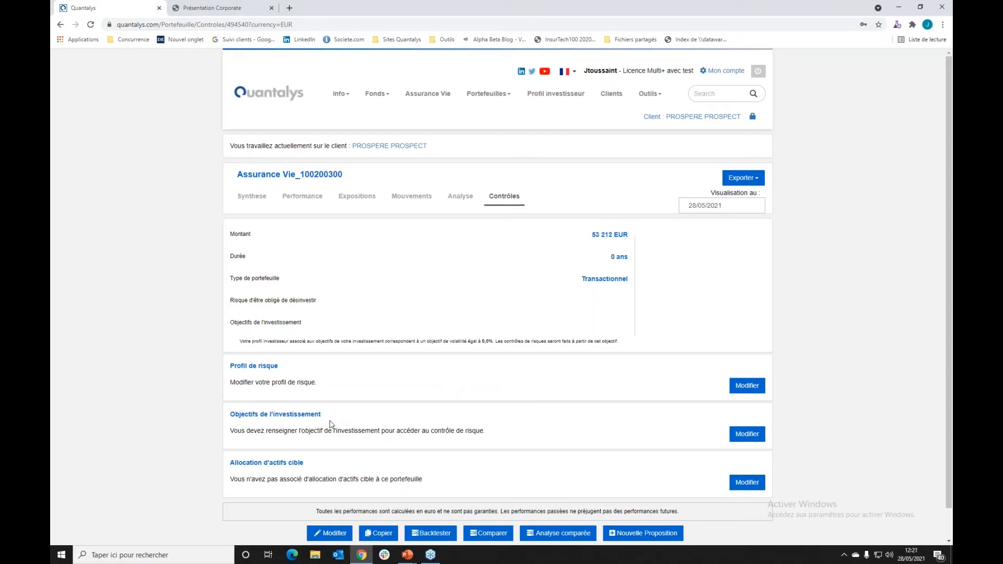
left_click(748, 435)
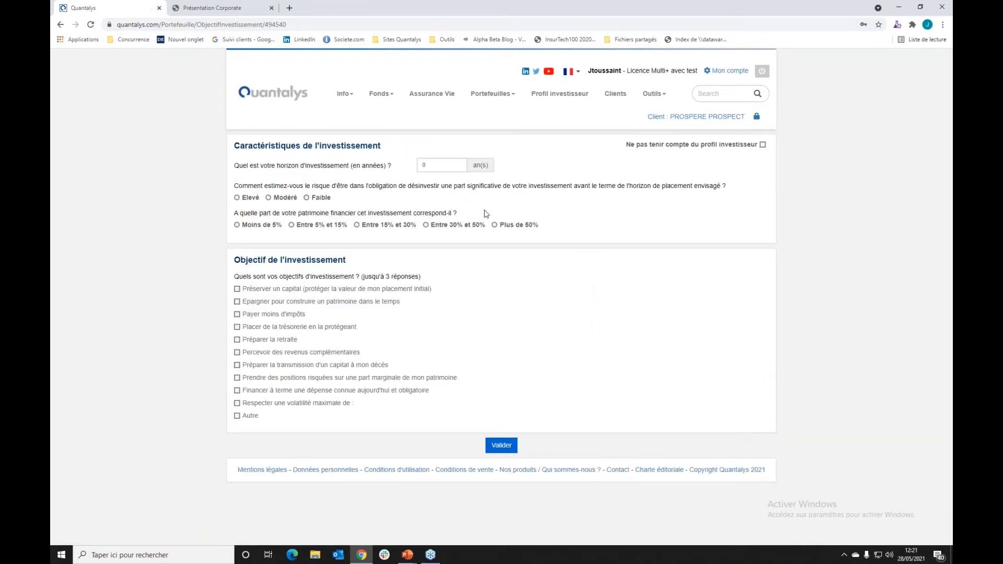
left_click(232, 10)
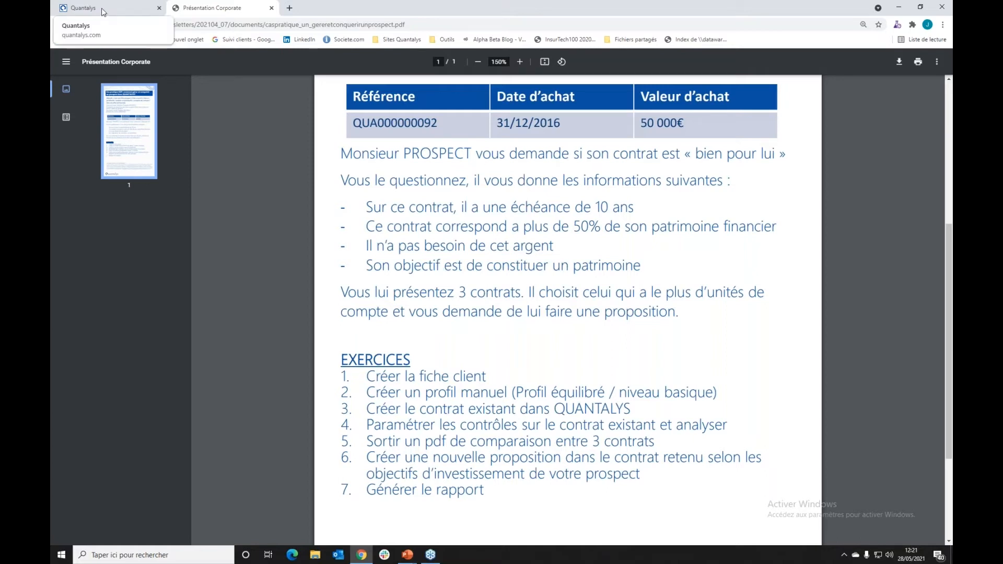
left_click(83, 7)
left_click(427, 163)
type("10")
left_click(307, 198)
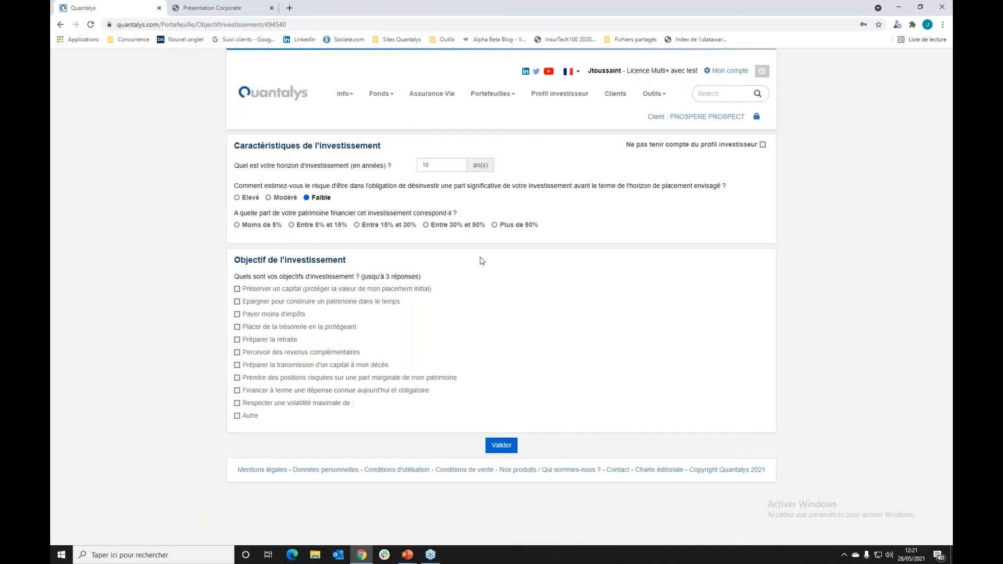
Set the share of financial wealth to Plus de 50%, choose the objective Epargner pour construire un patrimoine dans le temps, and validate
left_click(496, 226)
left_click(238, 303)
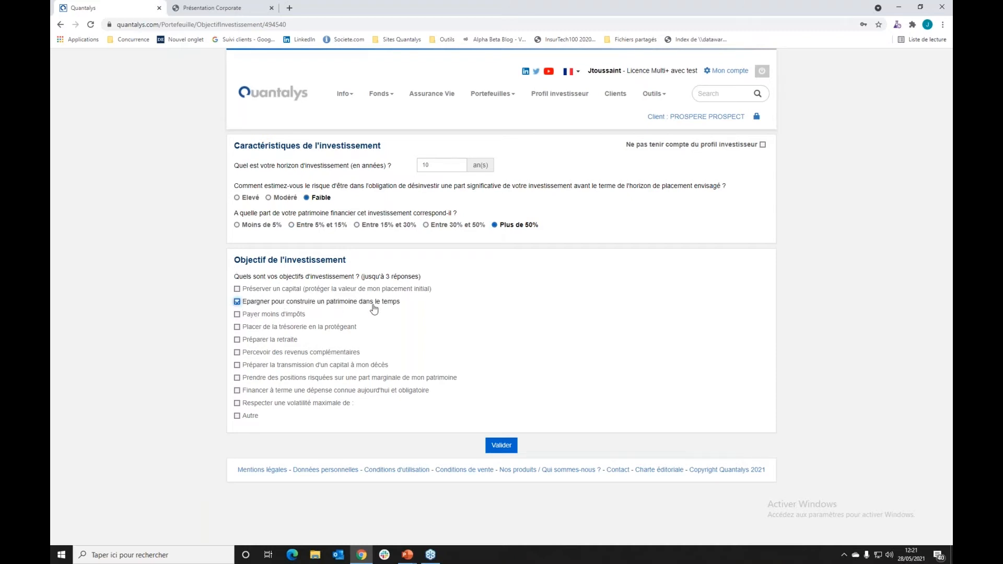
left_click(510, 447)
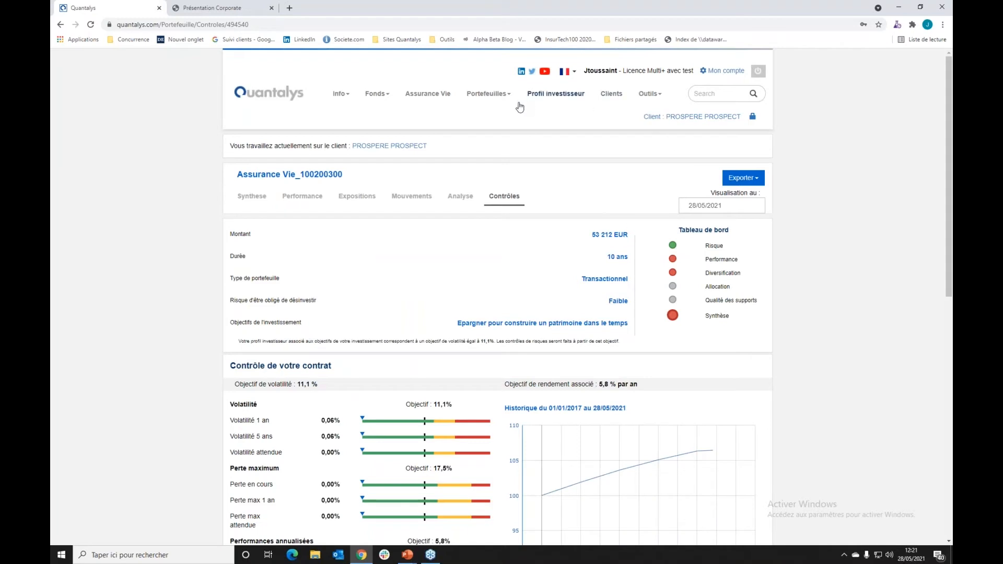
Examine the contract's risk/return analysis against the volatility objective, and check the case study document for the next exercise
left_click(459, 202)
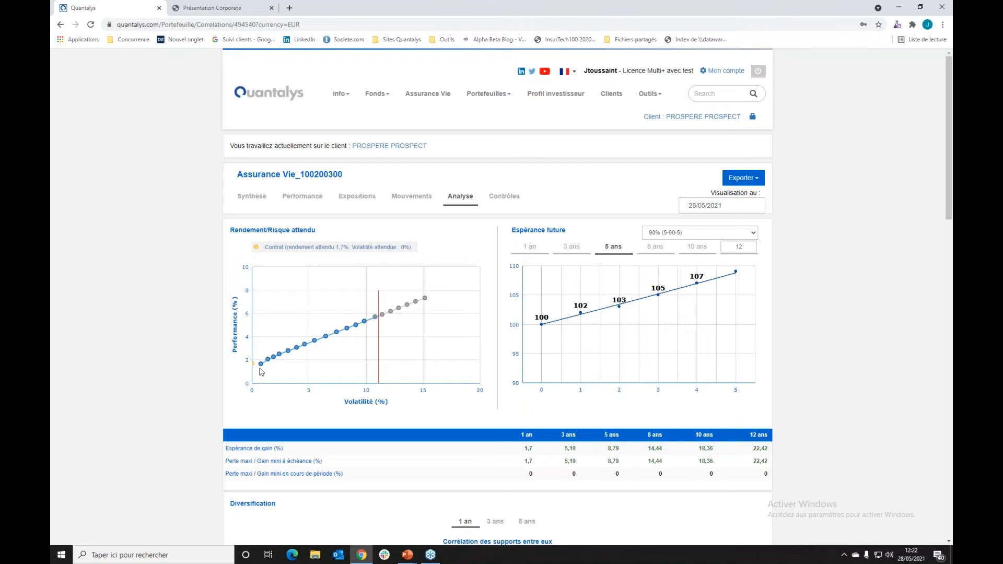
mouse_move(254, 368)
left_click(212, 8)
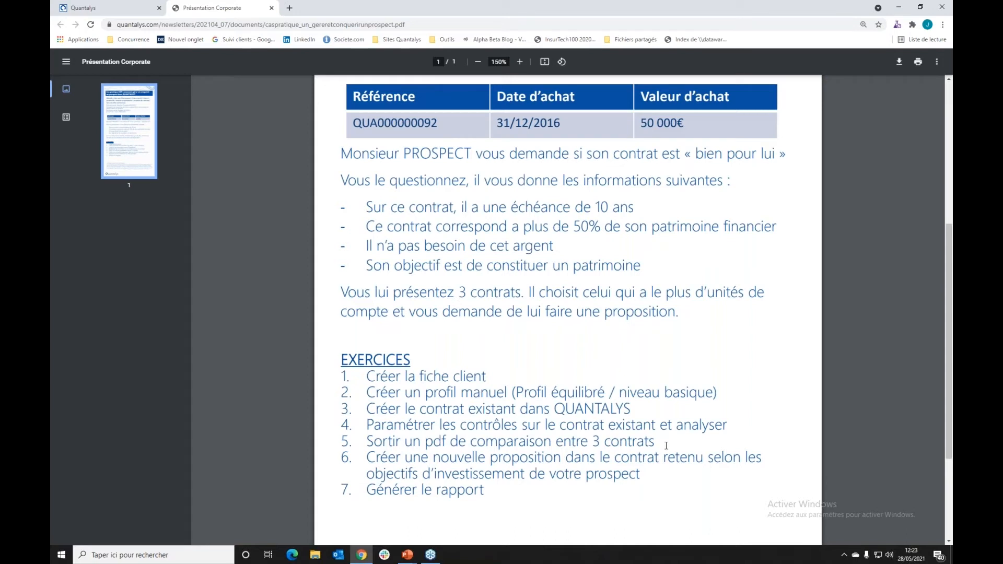
left_click(111, 8)
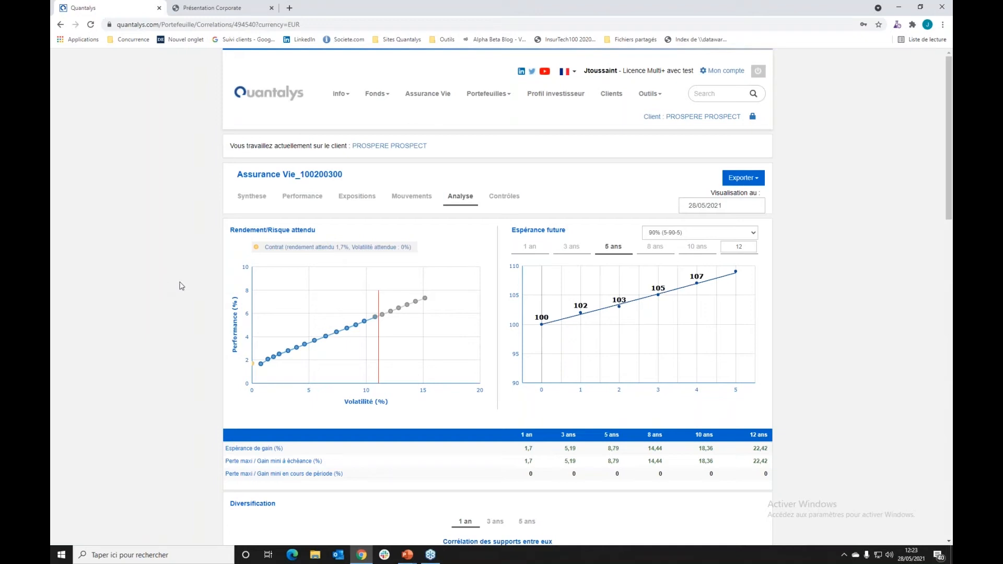
Open the life insurance contract search and sort the contracts by number of UC, highest first
left_click(435, 97)
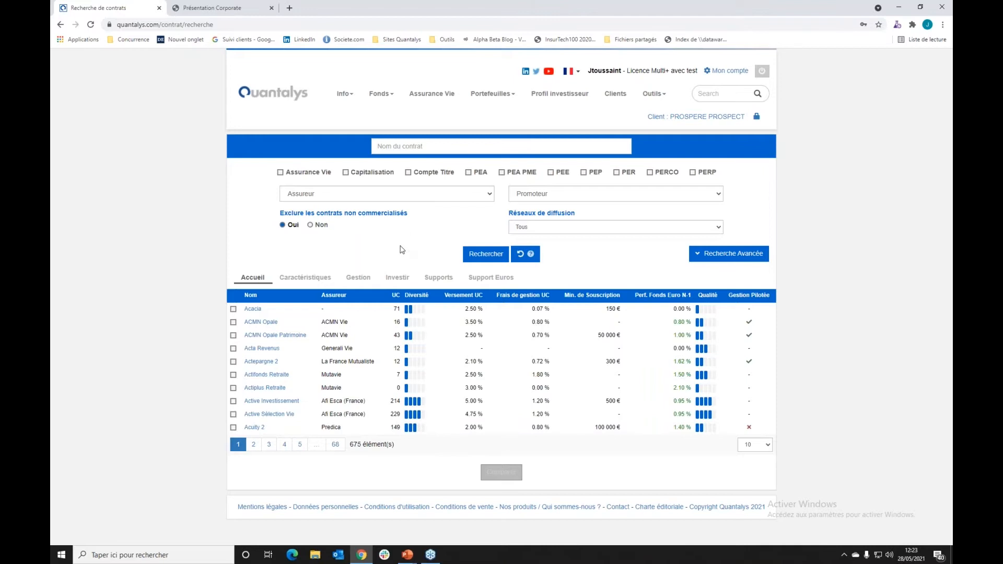
left_click(399, 298)
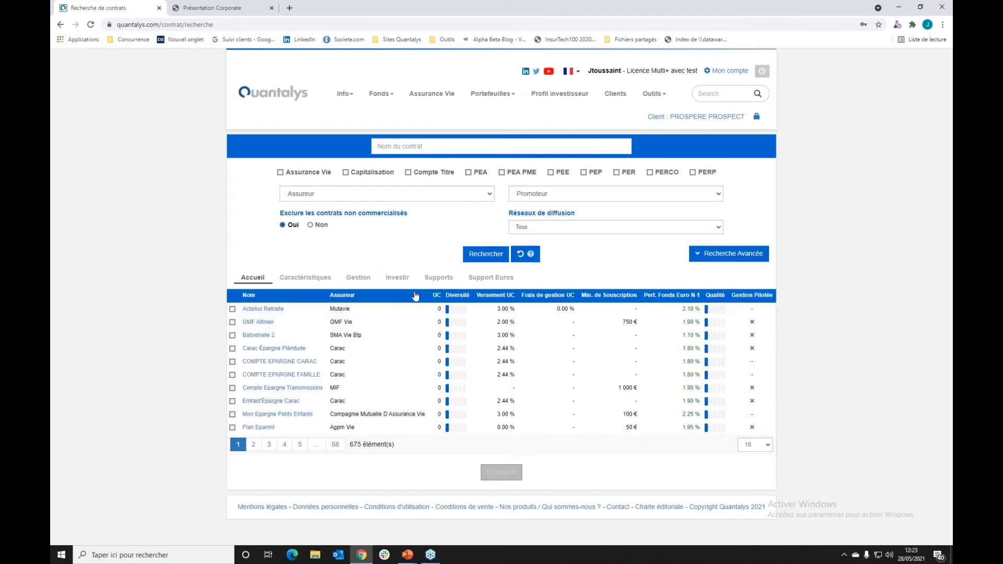
left_click(437, 300)
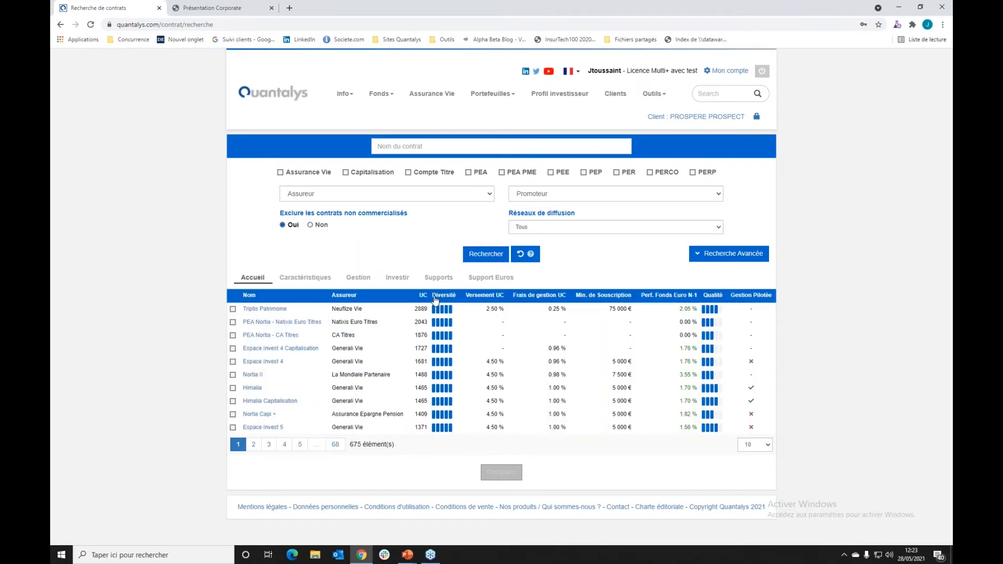
Select Triptis Patrimoine, PEA Nortia - Natixis Euro Titres and PEA Nortia - CA Titres, and compare the three contracts
left_click(233, 309)
left_click(233, 322)
left_click(233, 336)
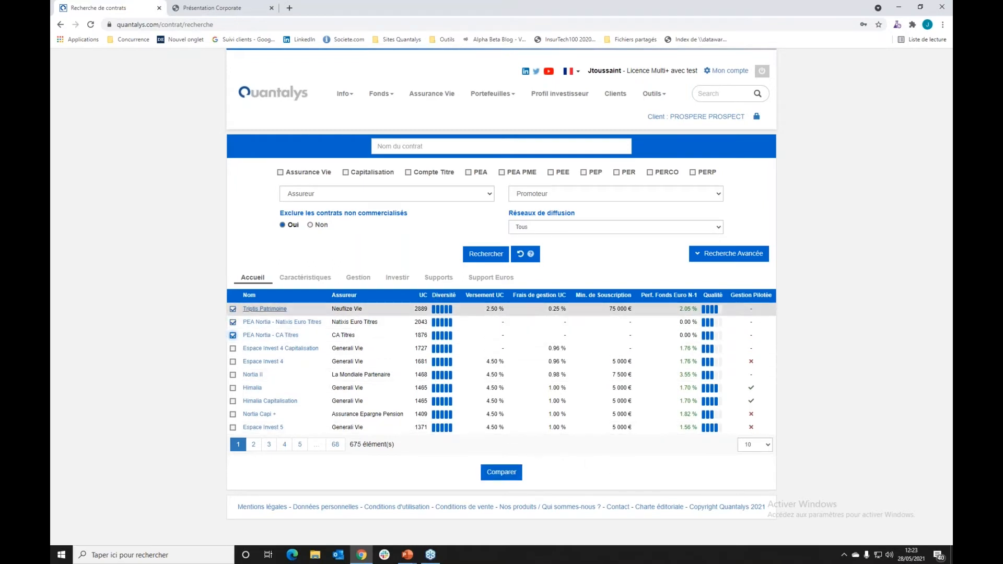
left_click(508, 476)
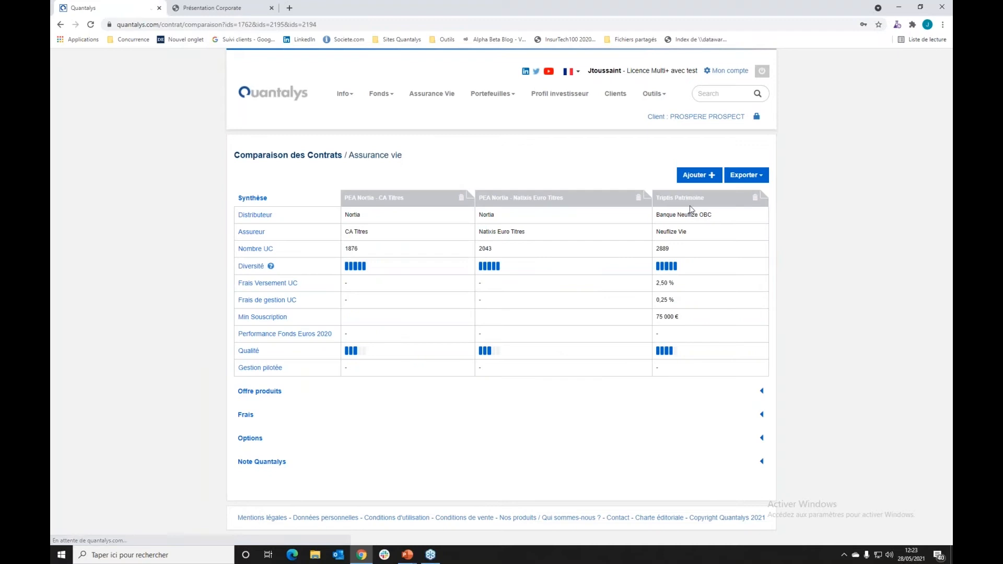
Export the three-contract comparison as a PDF, review the enlarged document, and return to the comparison in Quantalys
left_click(763, 175)
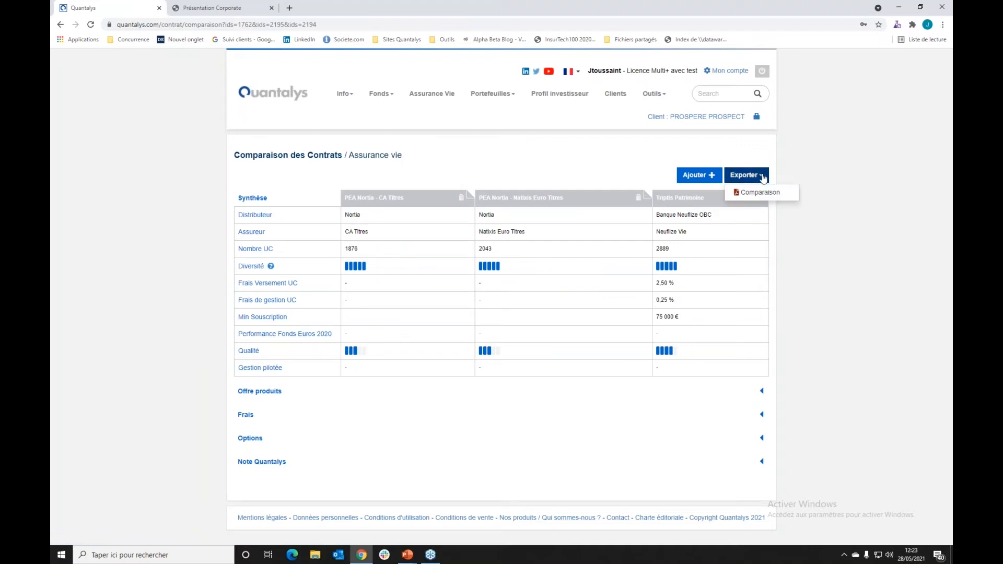
left_click(760, 192)
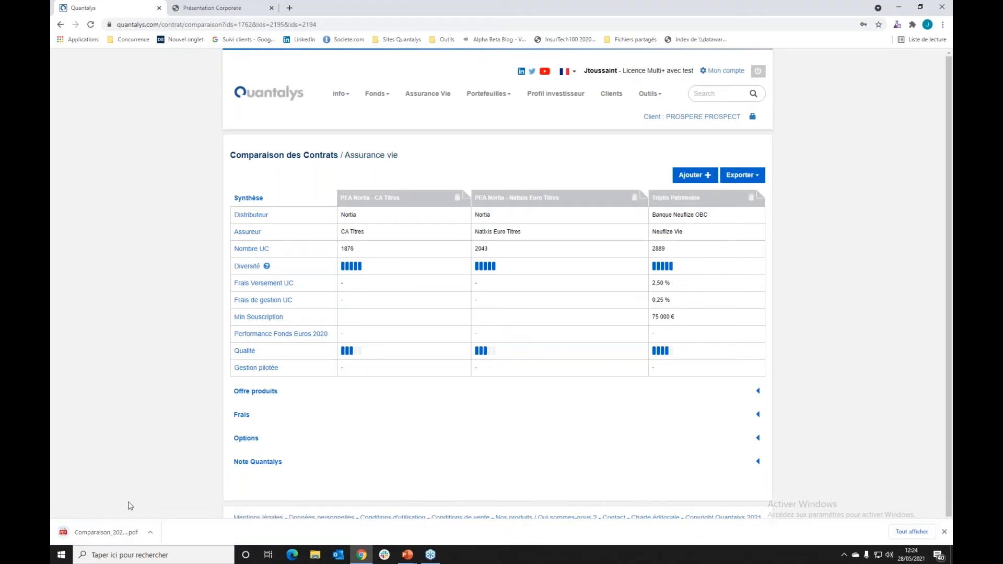
left_click(116, 533)
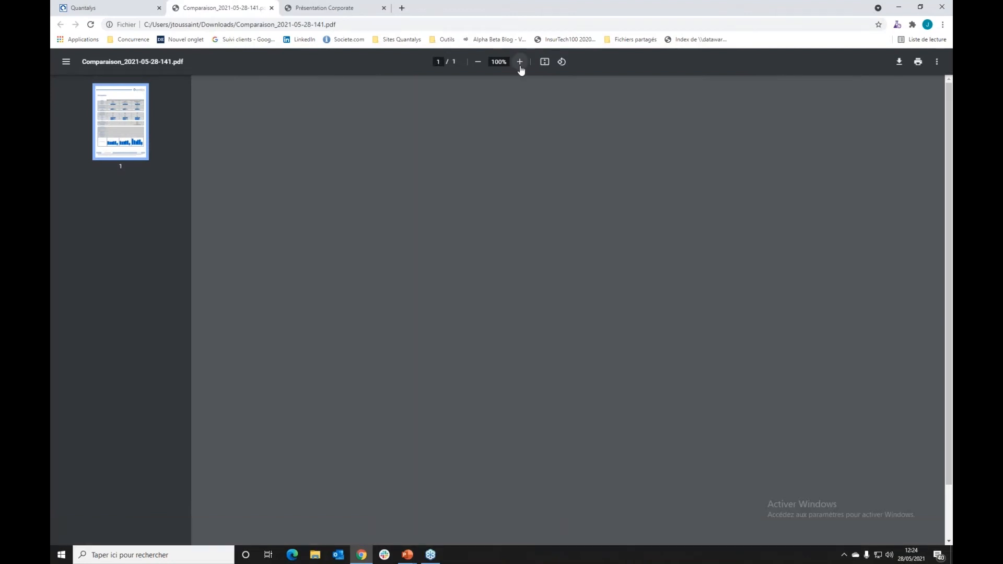
left_click(519, 62)
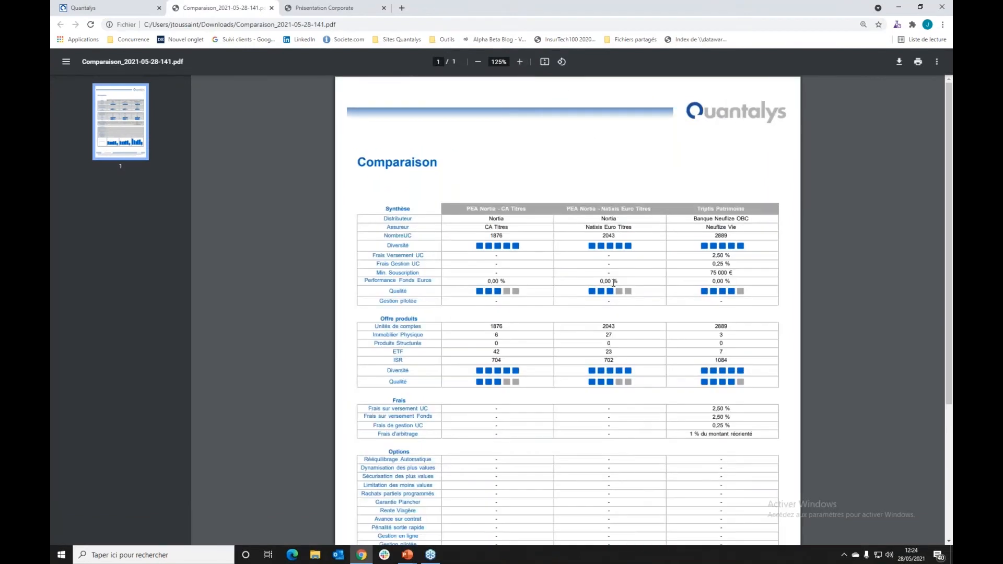
scroll(615, 286, "down", 2)
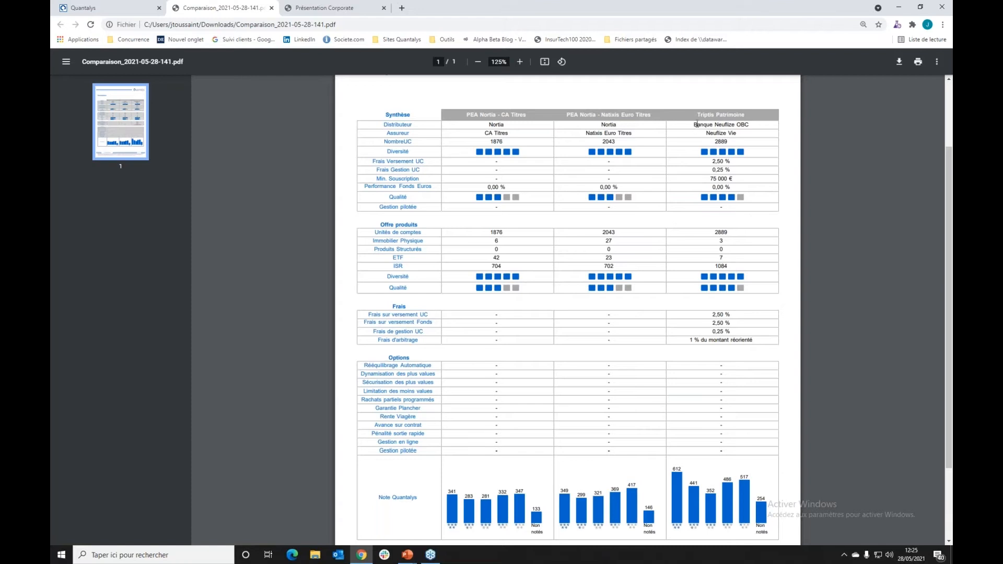
left_click(126, 11)
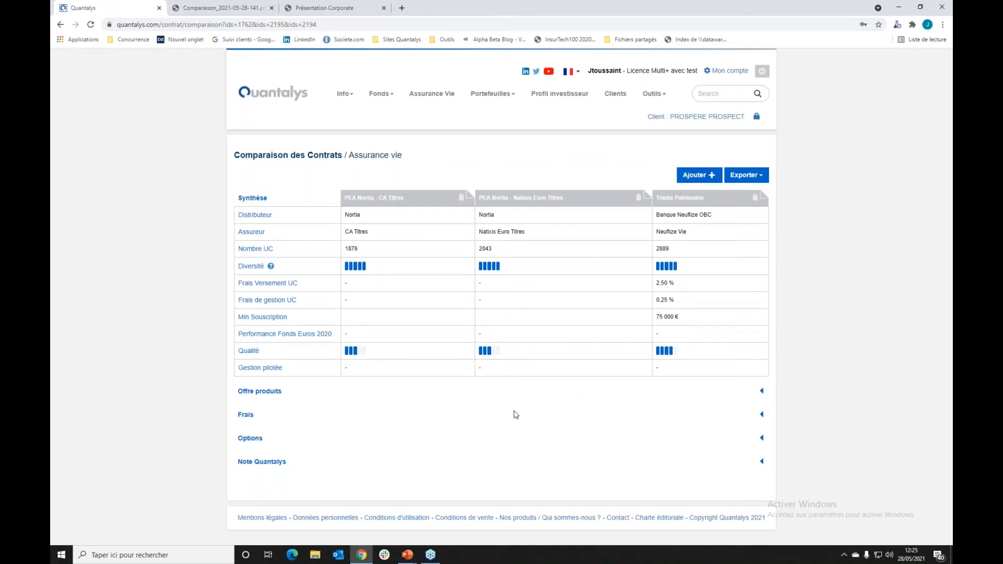
Open the existing life insurance contract from the client's record and start a new proposal from it
left_click(700, 120)
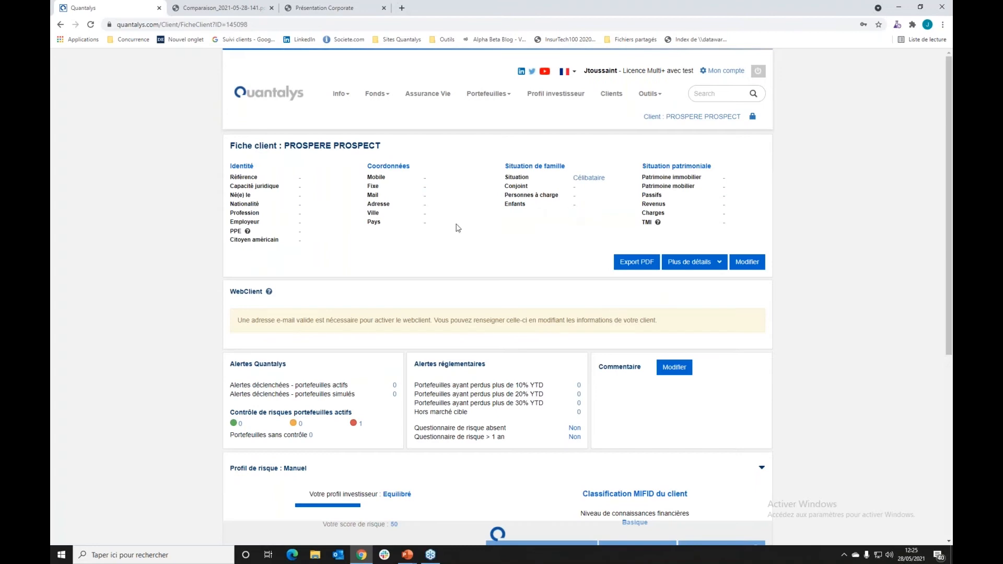
scroll(423, 253, "down", 3)
scroll(302, 436, "down", 3)
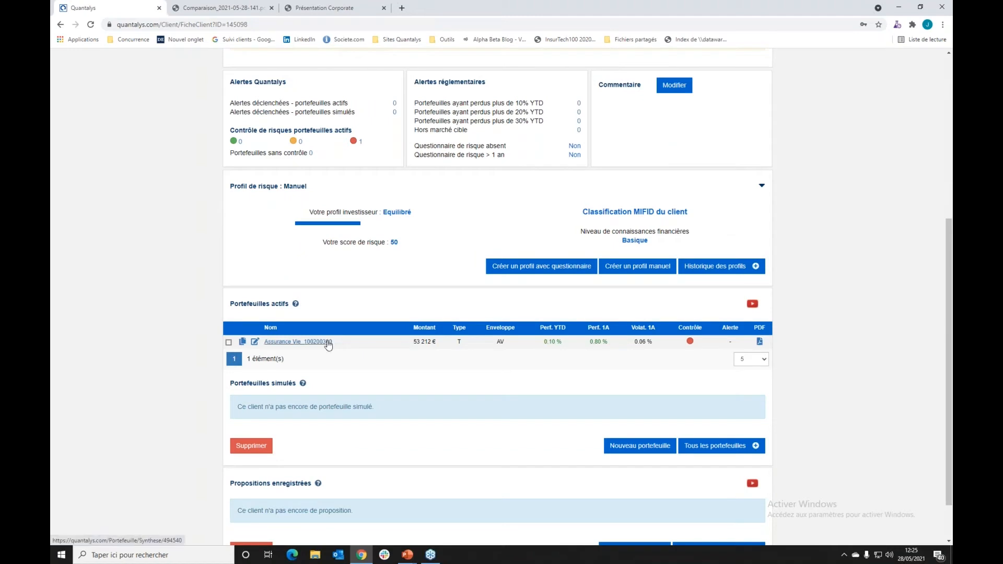
left_click(328, 344)
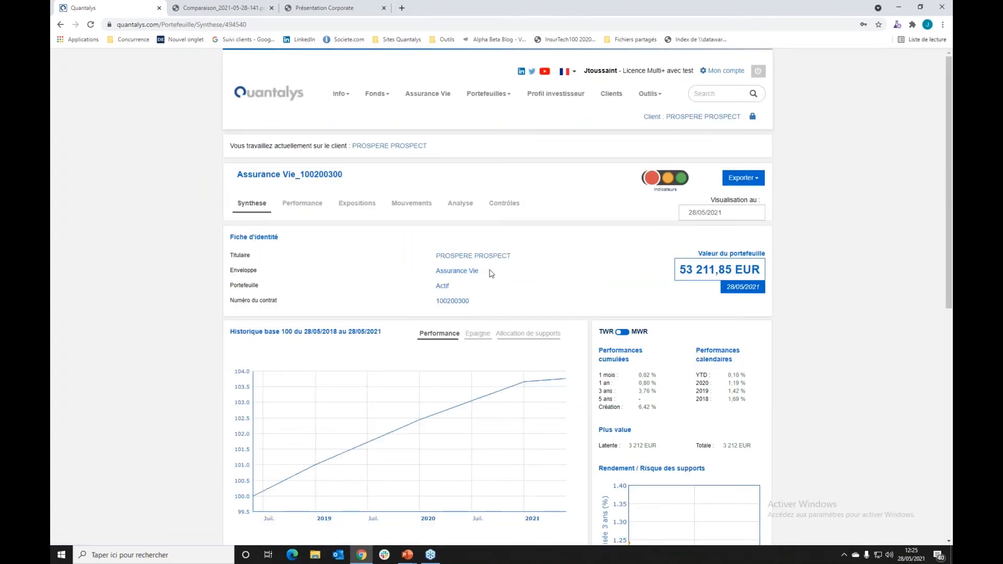
scroll(490, 269, "down", 5)
scroll(490, 269, "down", 5)
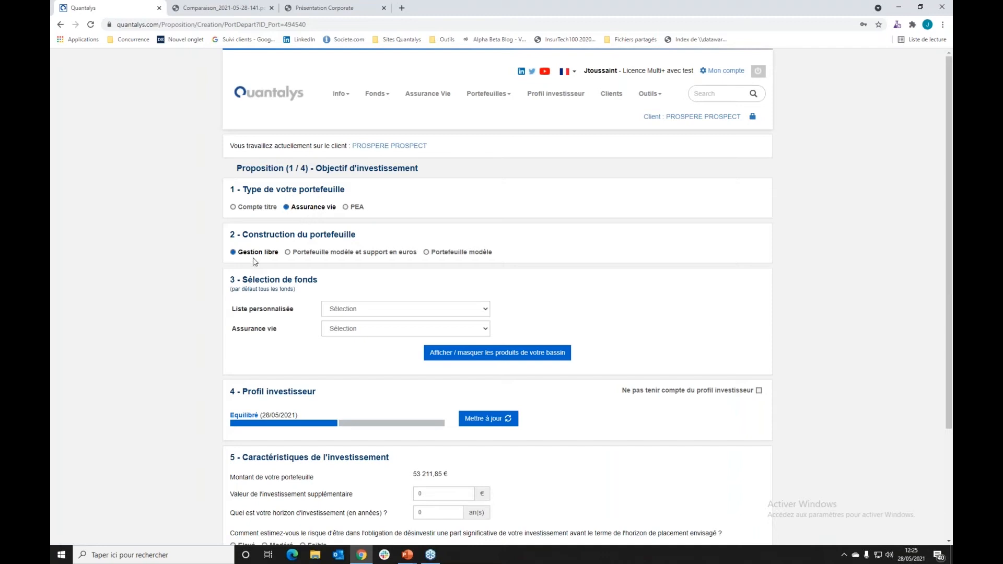
Restrict the proposal's fund selection to the Triptis Patrimoine life insurance contract
left_click(366, 329)
type("triptis")
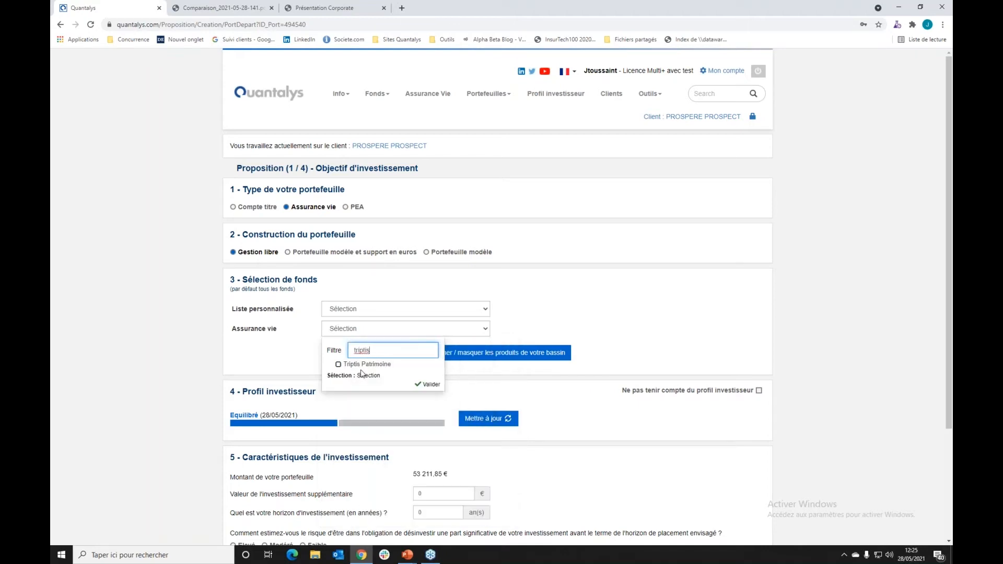
left_click(360, 365)
left_click(127, 358)
Set the investment horizon to 10 years, the early divestment risk to Faible and the share of financial assets to Plus de 50%
scroll(127, 358, "down", 3)
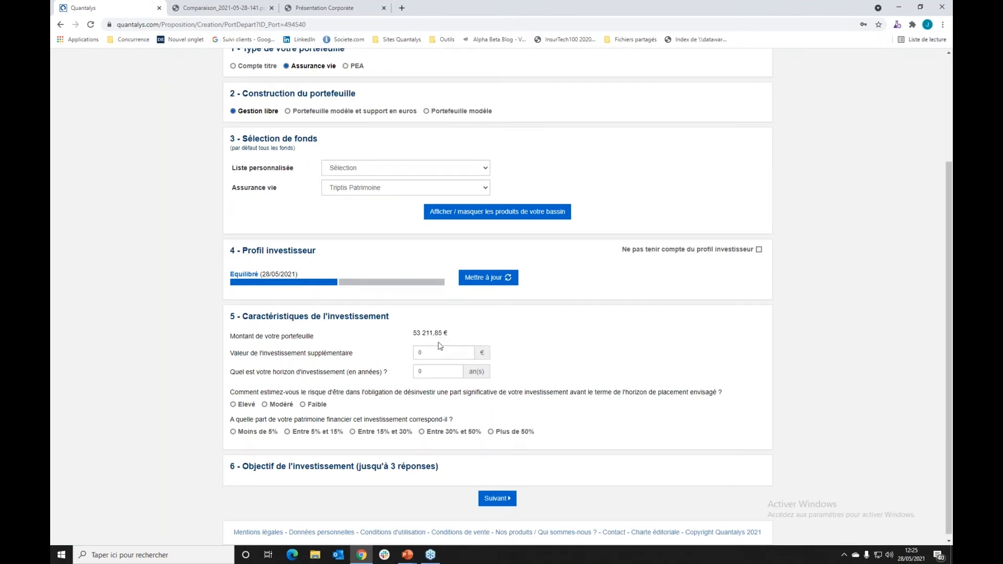
left_click(442, 374)
type("10")
left_click(304, 406)
left_click(489, 433)
Choose "Epargner pour construire un patrimoine dans le temps" as the objective and proceed to the allocation choice without retaining any existing fund
scroll(491, 433, "down", 3)
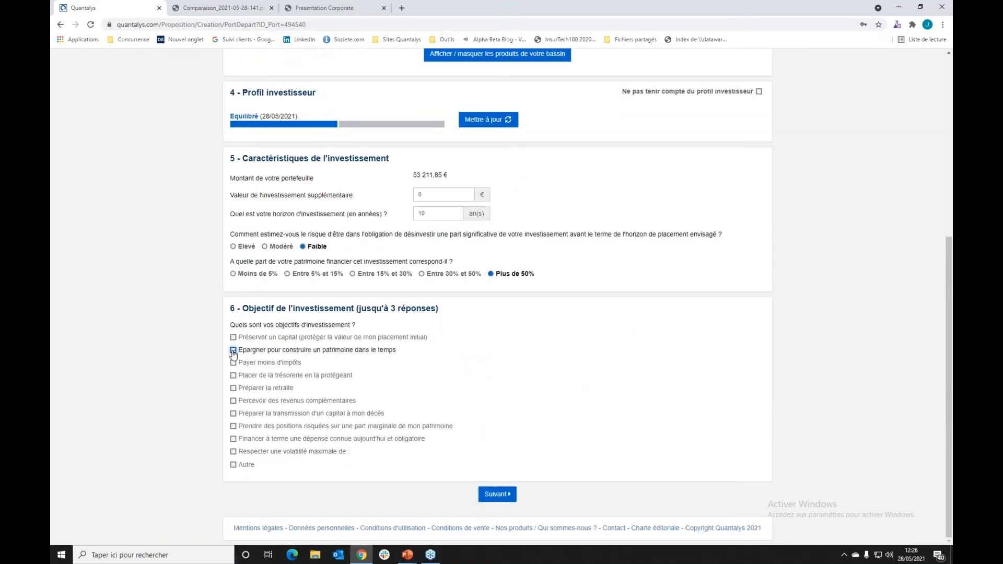
left_click(234, 351)
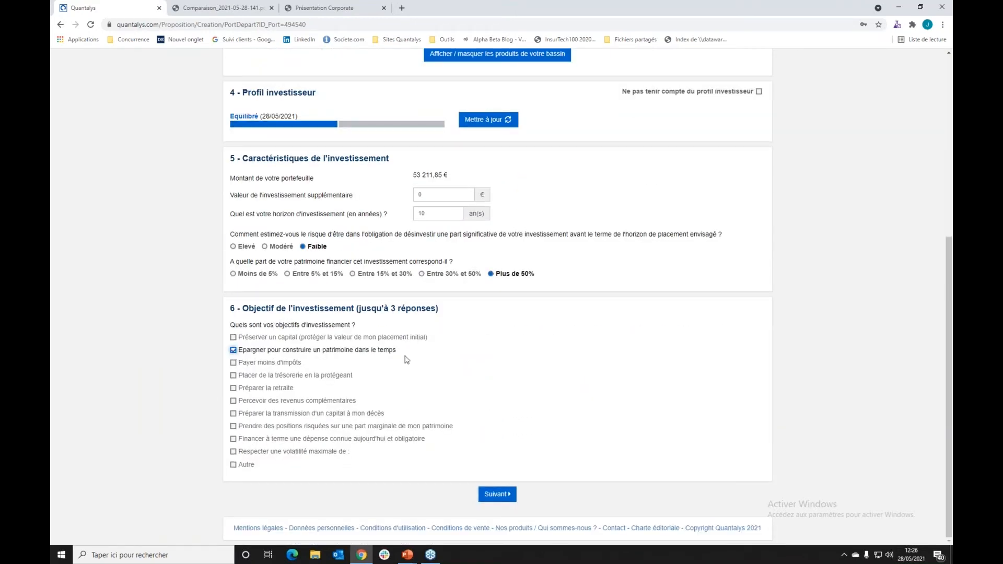
left_click(497, 495)
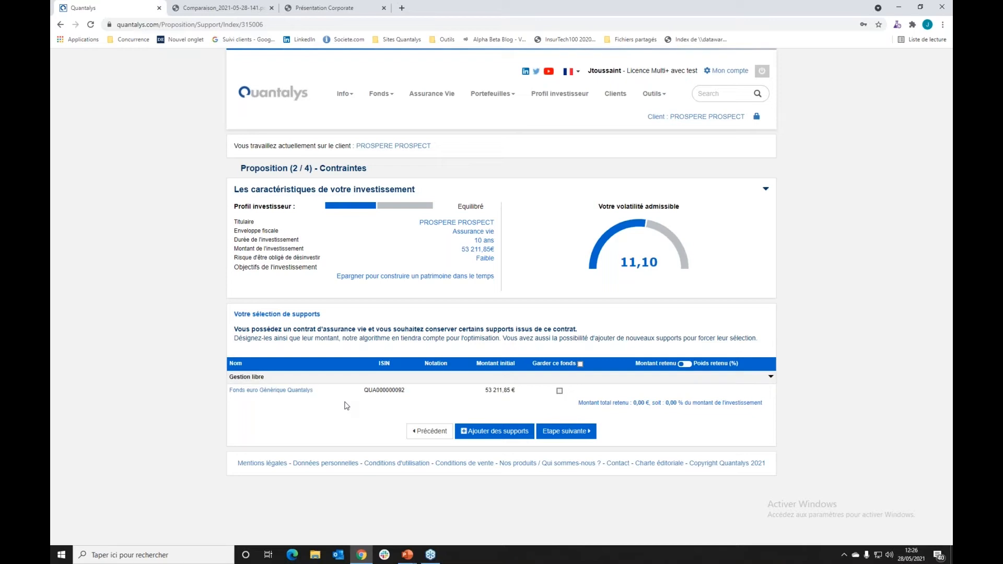
left_click(567, 434)
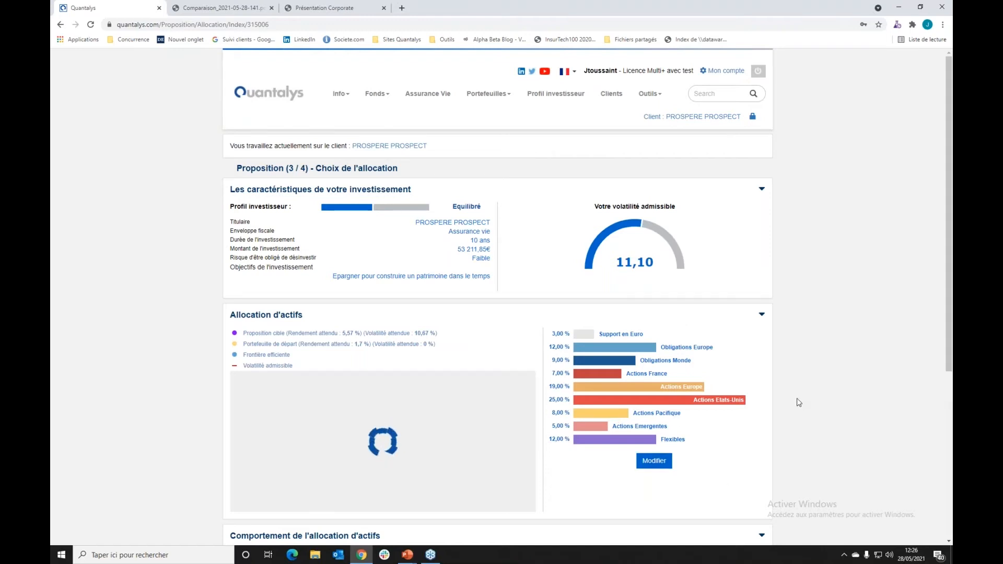
Compare points on the efficient frontier and choose the allocation with 2.71% expected performance and 3.21% volatility
scroll(798, 402, "down", 1)
scroll(796, 392, "down", 1)
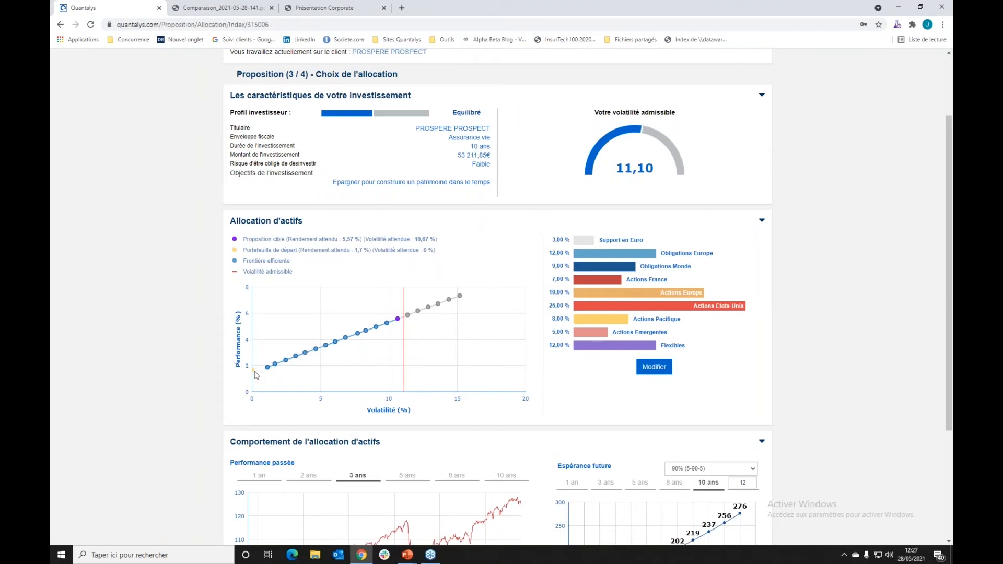
mouse_move(254, 374)
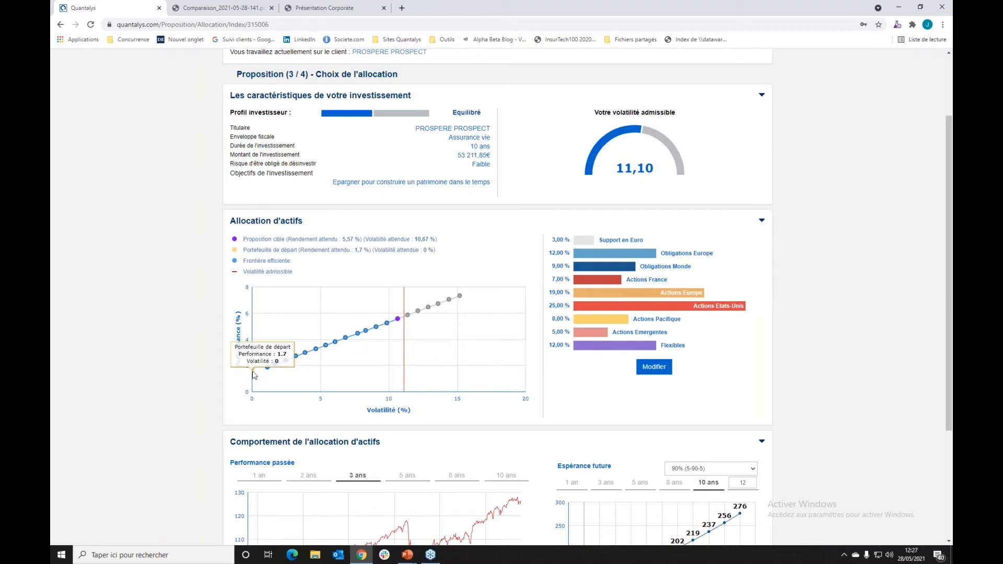
mouse_move(399, 321)
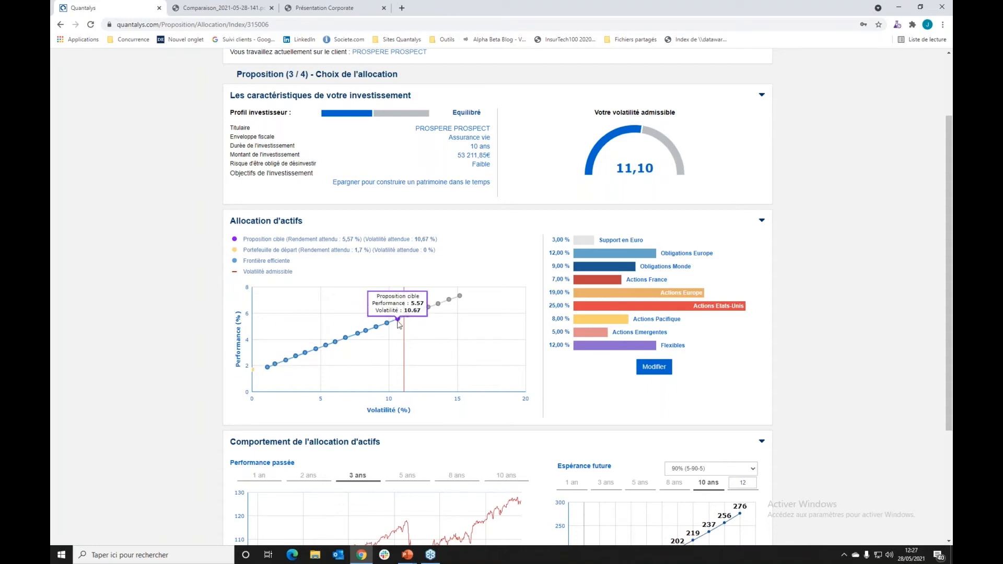
mouse_move(338, 343)
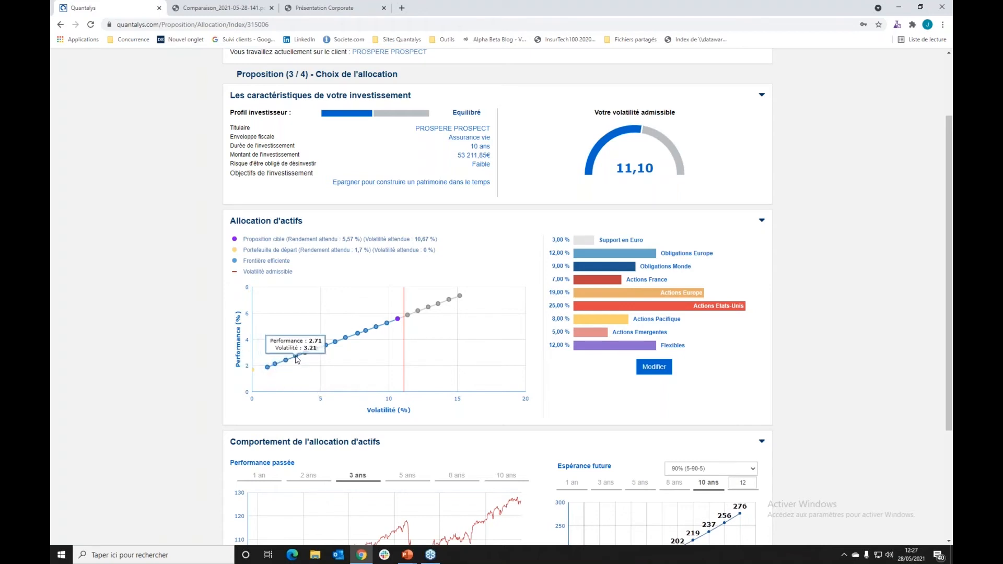
left_click(296, 359)
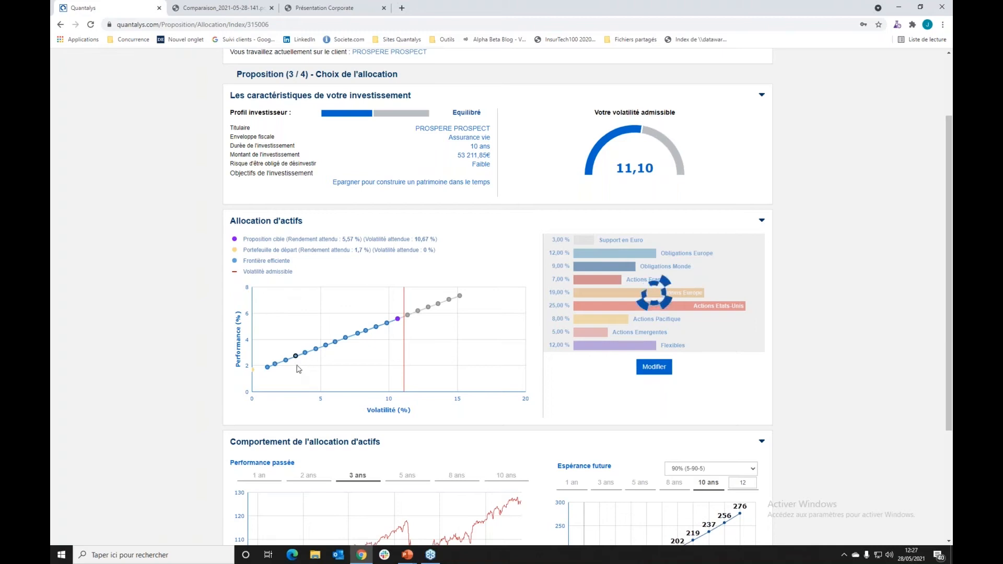
mouse_move(298, 360)
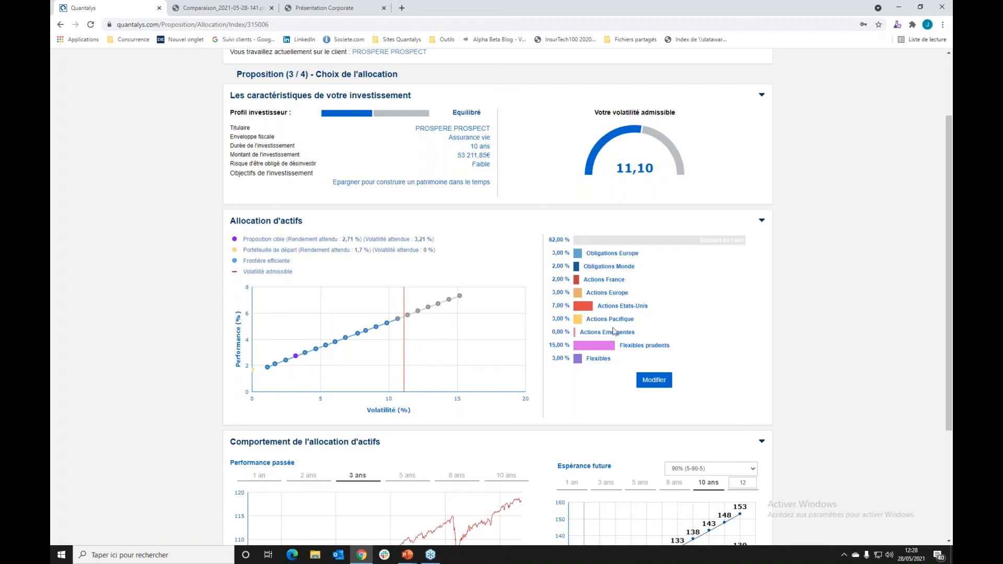
Proceed to the product choice and optimise the fund selection for the chosen allocation
scroll(433, 363, "down", 3)
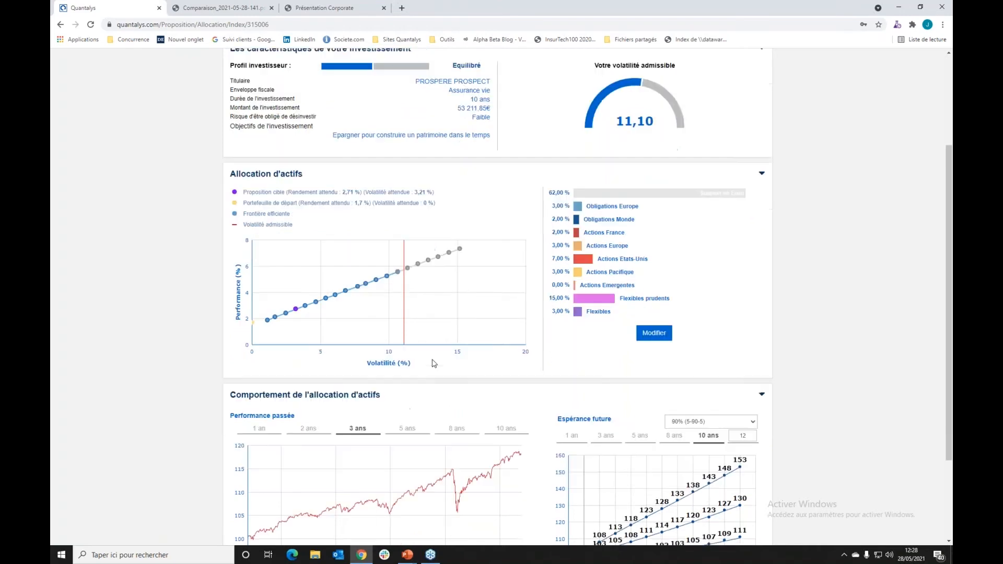
left_click(521, 522)
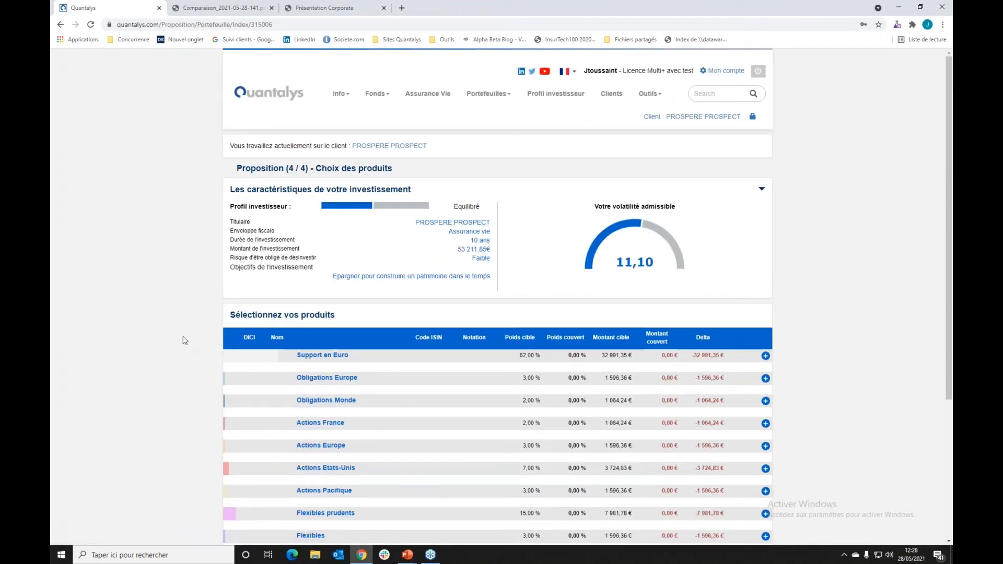
scroll(183, 348, "down", 2)
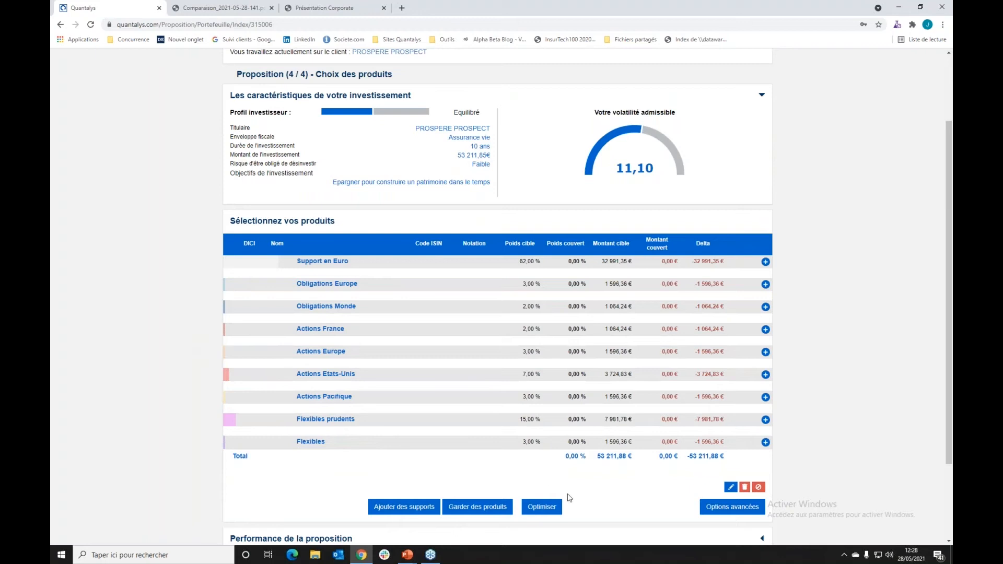
left_click(541, 507)
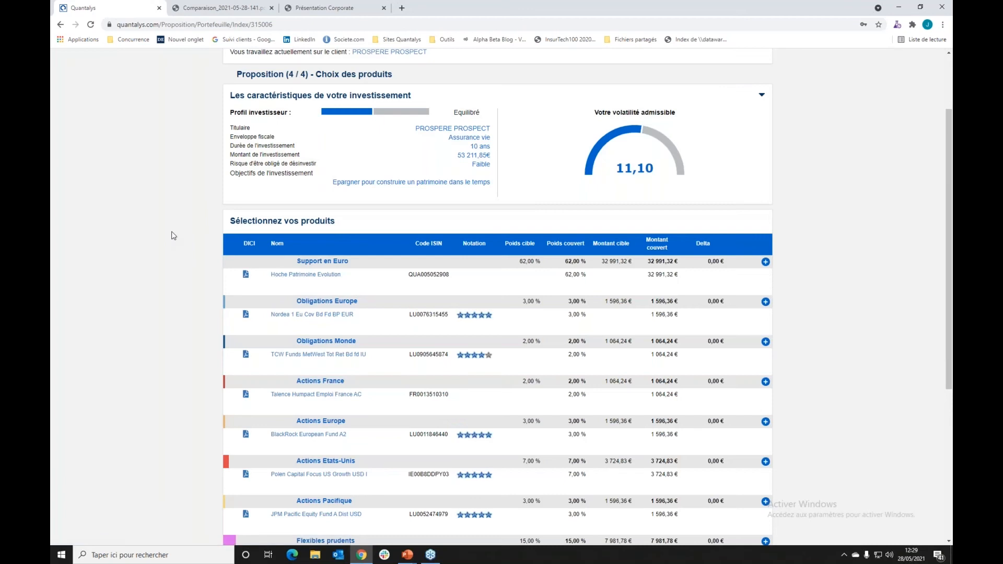
Examine the funds selected for each asset class and check the remaining exercise in the case study document
scroll(172, 237, "down", 4)
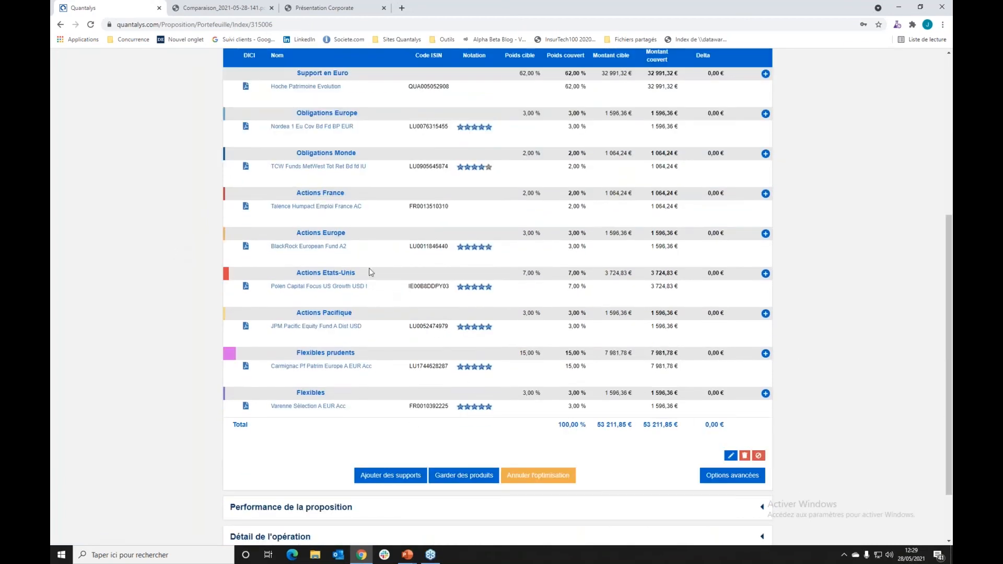
scroll(151, 308, "up", 1)
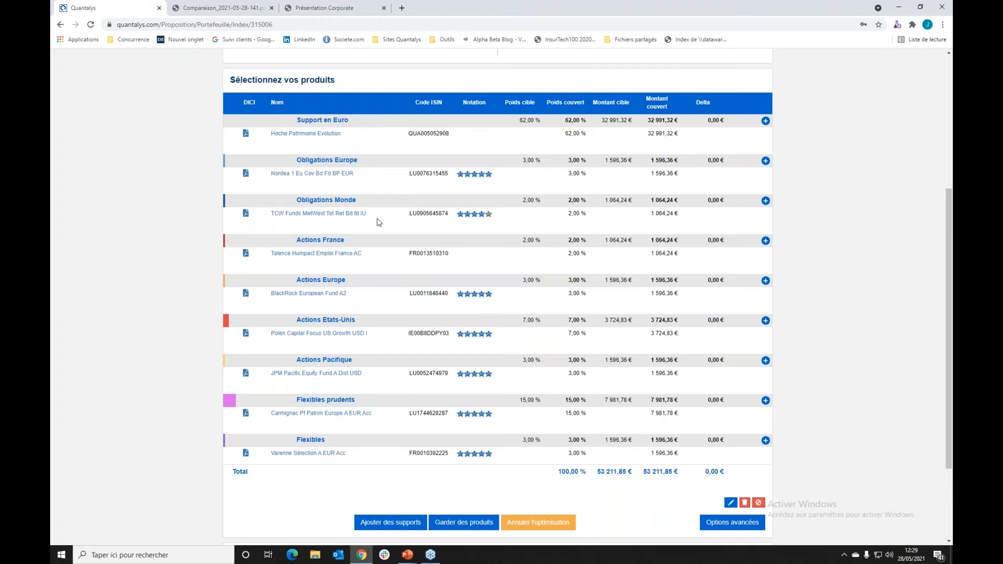
scroll(376, 222, "down", 3)
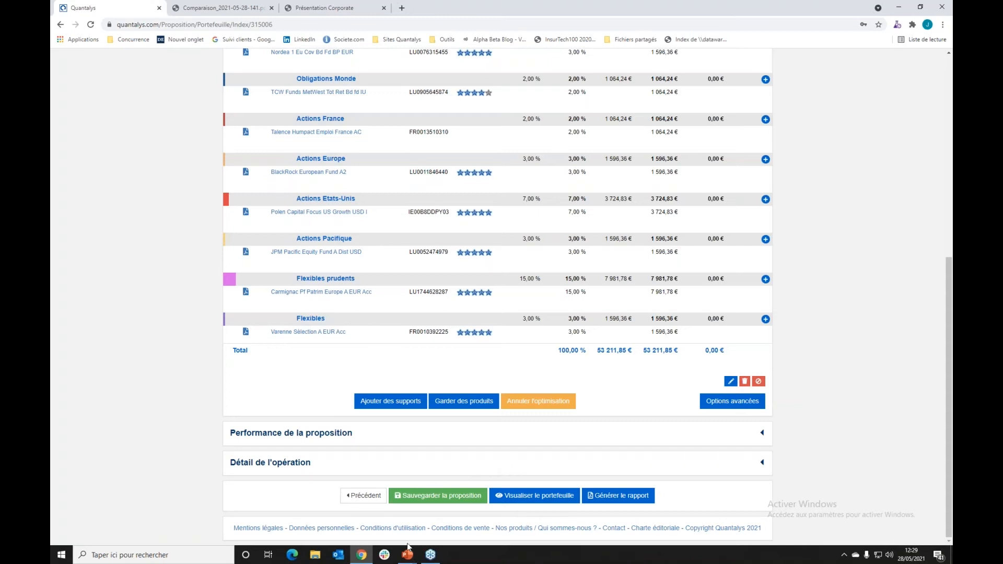
left_click(199, 8)
left_click(291, 7)
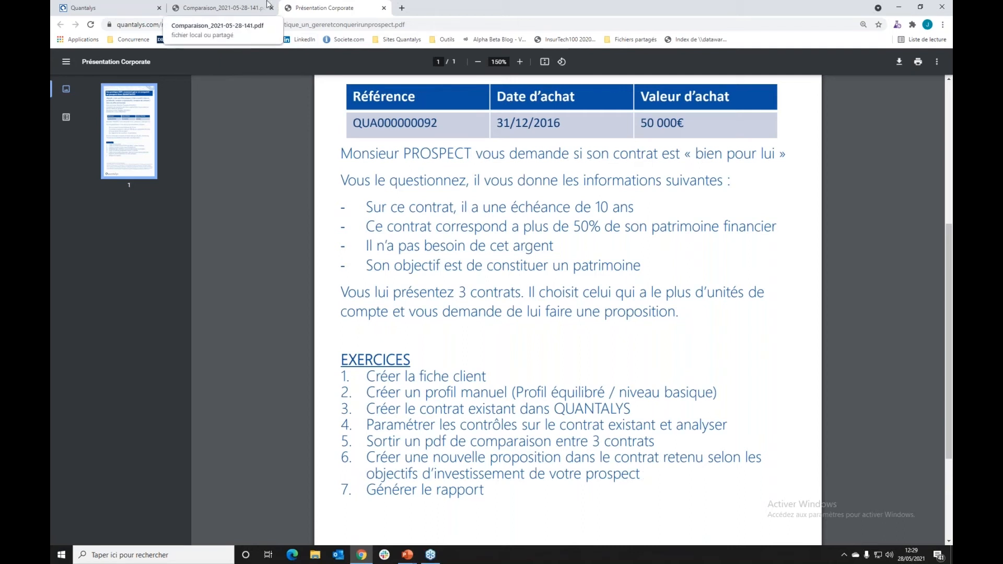
left_click(241, 8)
left_click(130, 9)
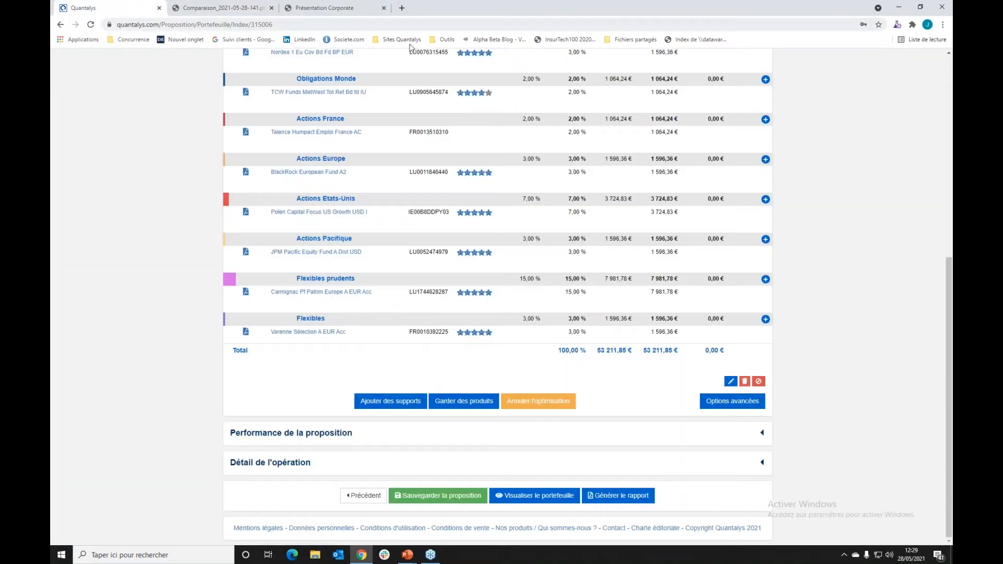
Generate the proposal report as a PDF with the Page de garde Quantalys cover and Proposition body templates, and open it
left_click(626, 500)
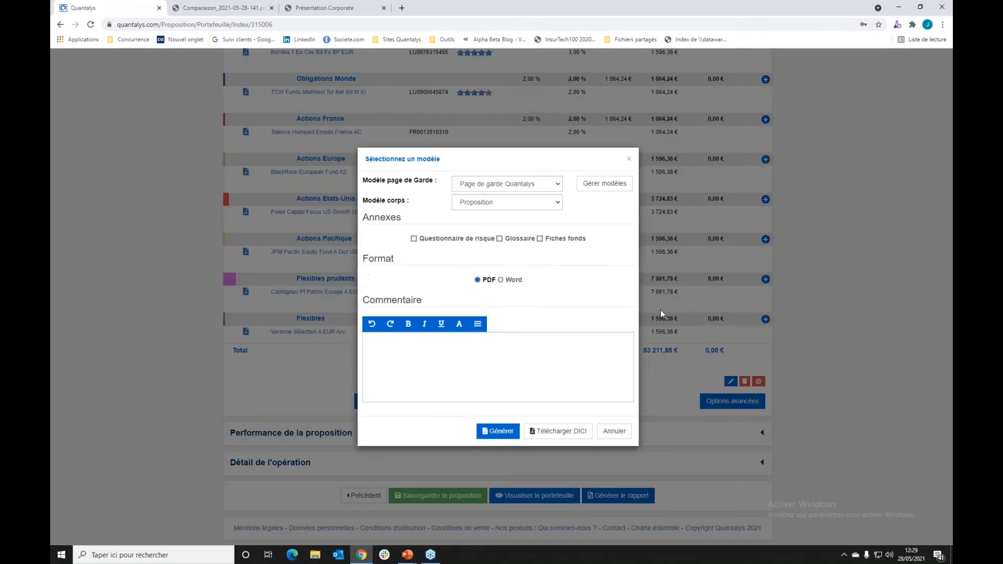
left_click(497, 430)
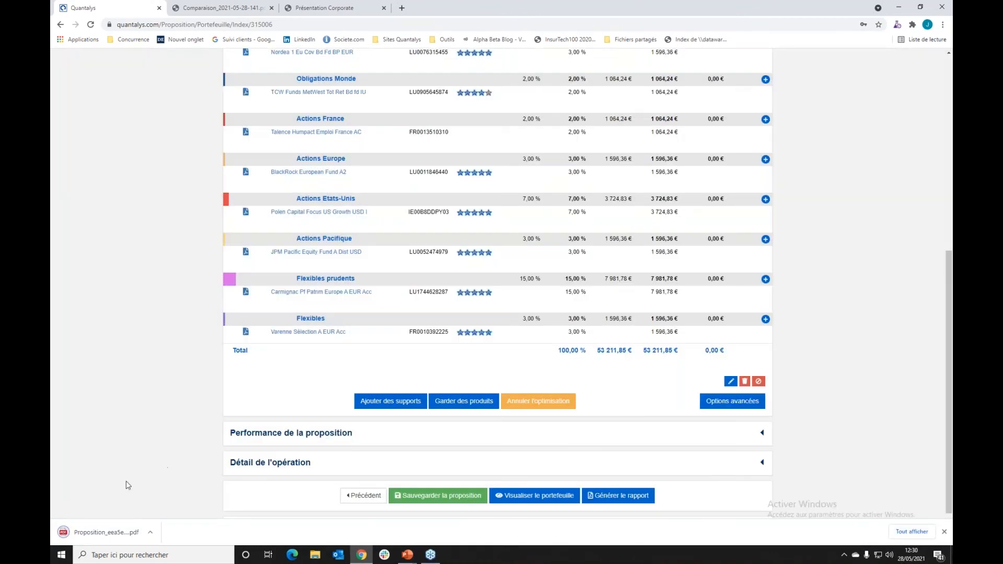
left_click(100, 531)
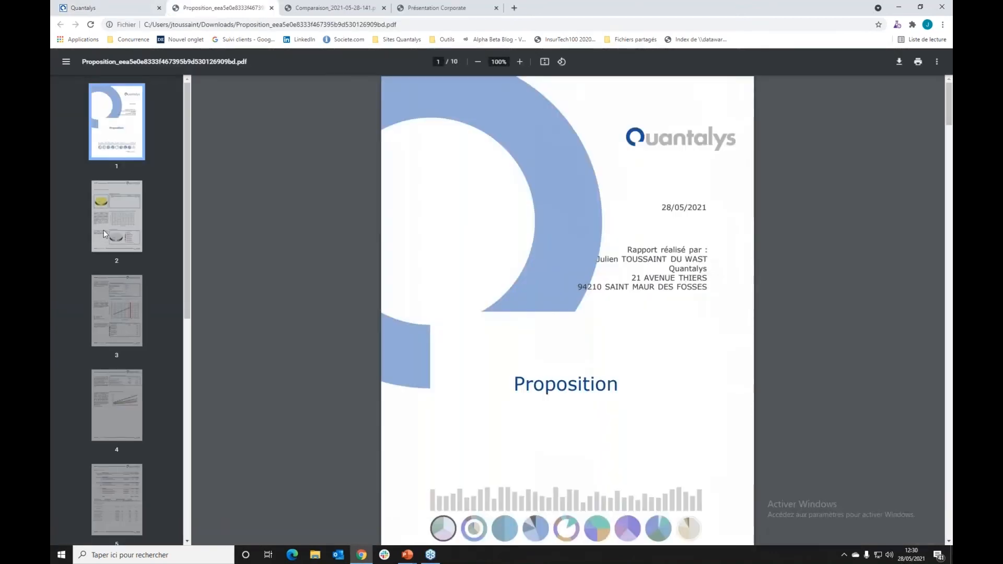
Review the report's initial portfolio diagnosis, investment characteristics and backtest pages, and check the exercise list in the case study document
left_click(104, 230)
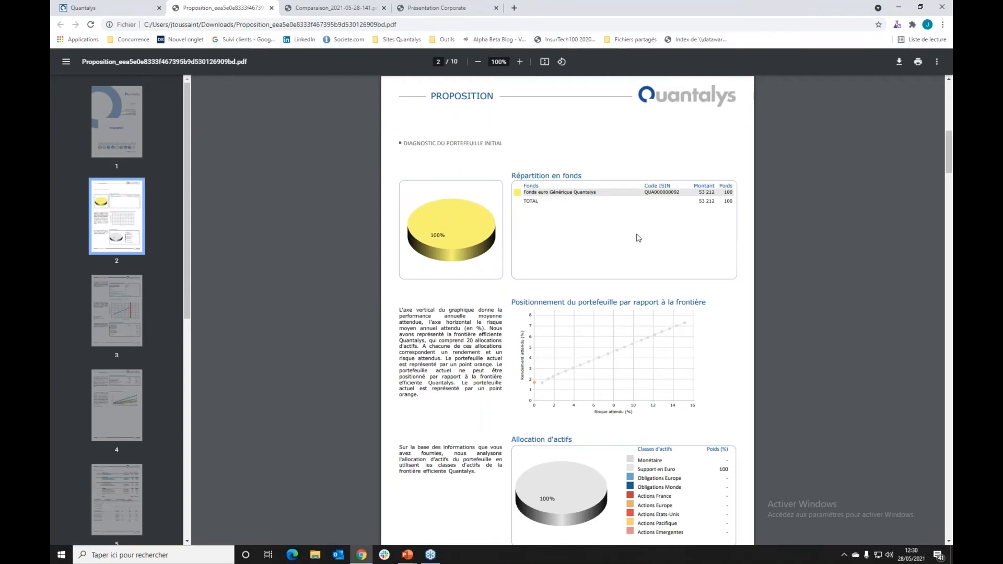
left_click(109, 302)
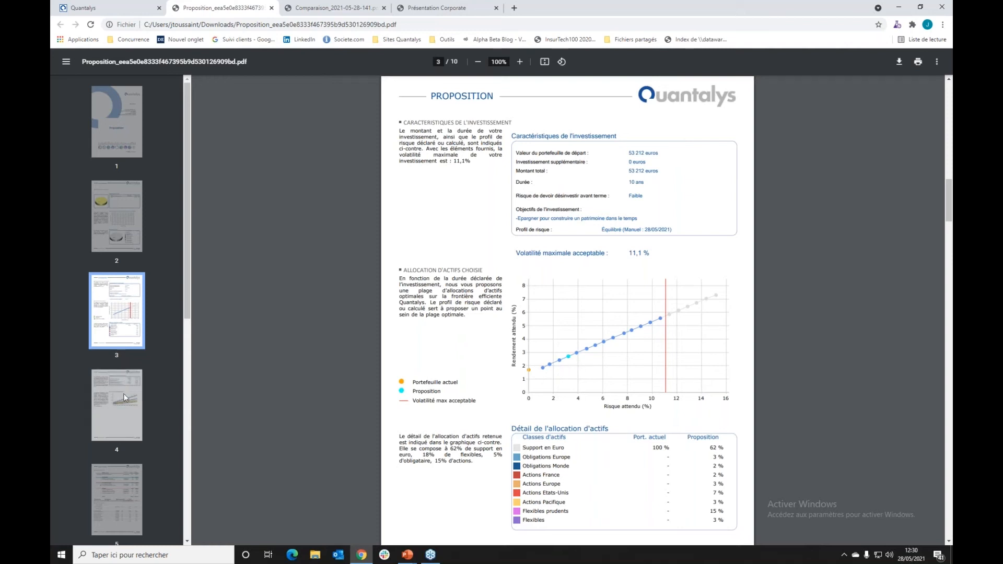
scroll(120, 419, "down", 3)
left_click(120, 436)
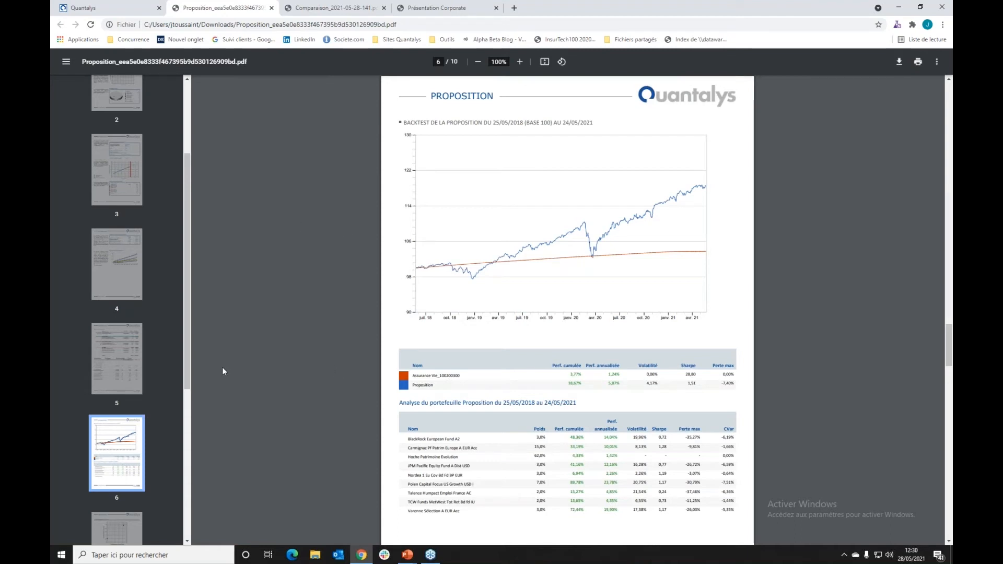
left_click(428, 11)
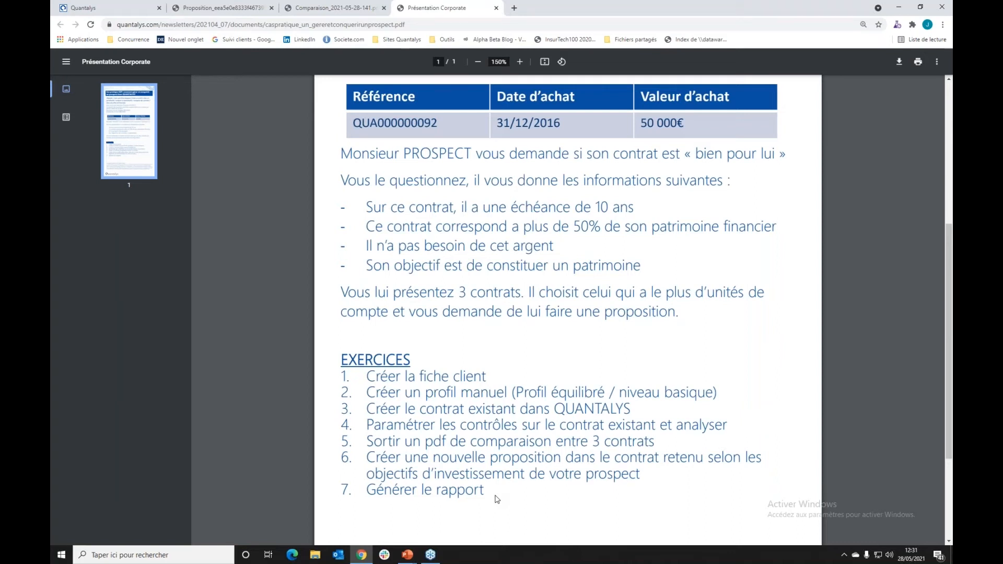
key("alt+Tab")
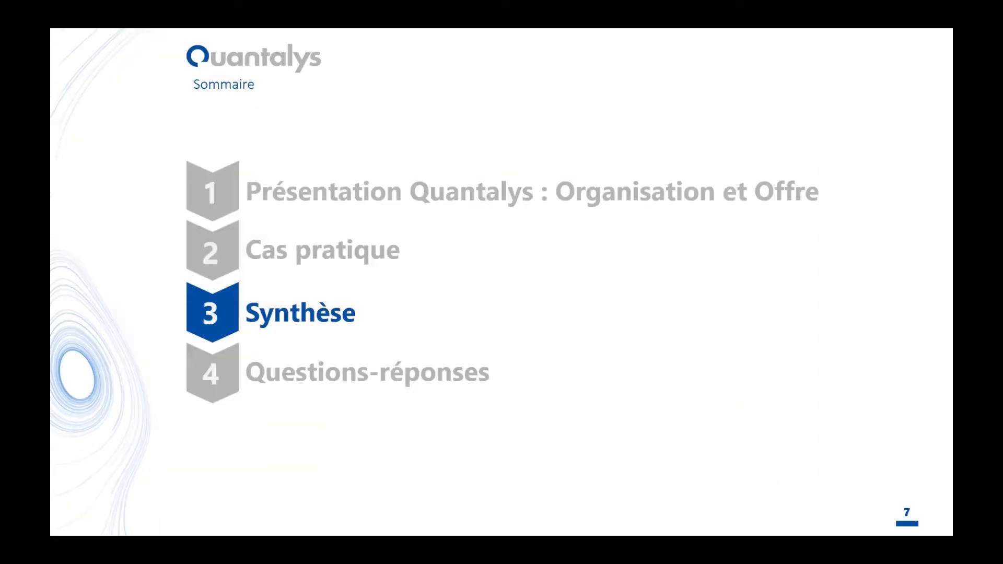
key("Right")
key("Right")
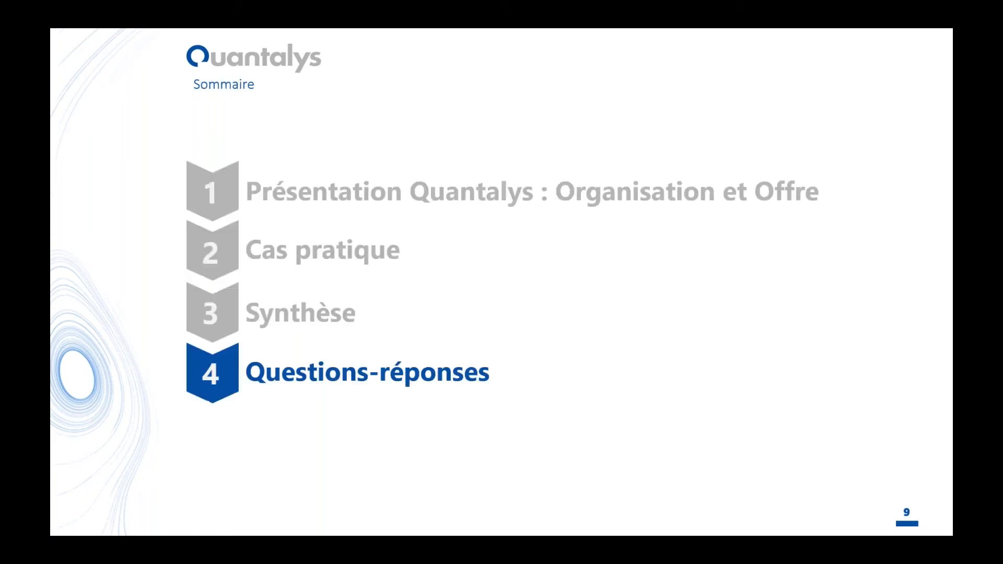
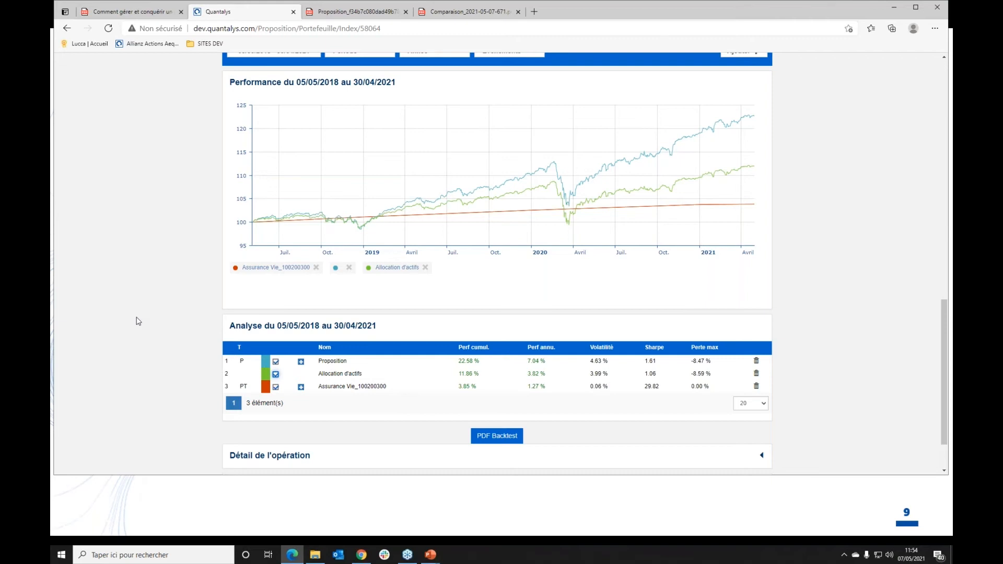
Open the Aide section in a separate tab and display the Notation Quantalys explanation in its Méthodologie page
left_click(946, 35)
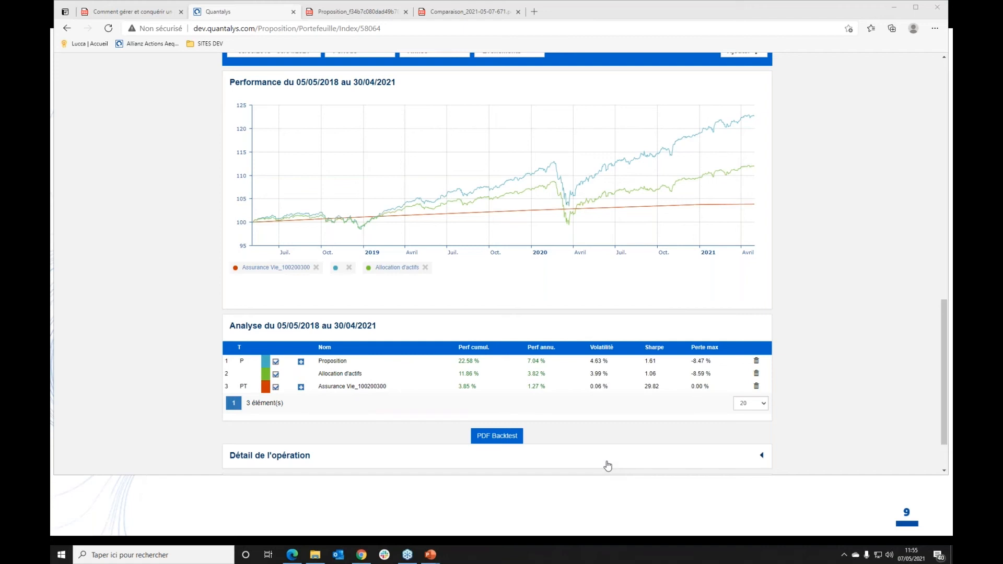
scroll(606, 465, "up", 12)
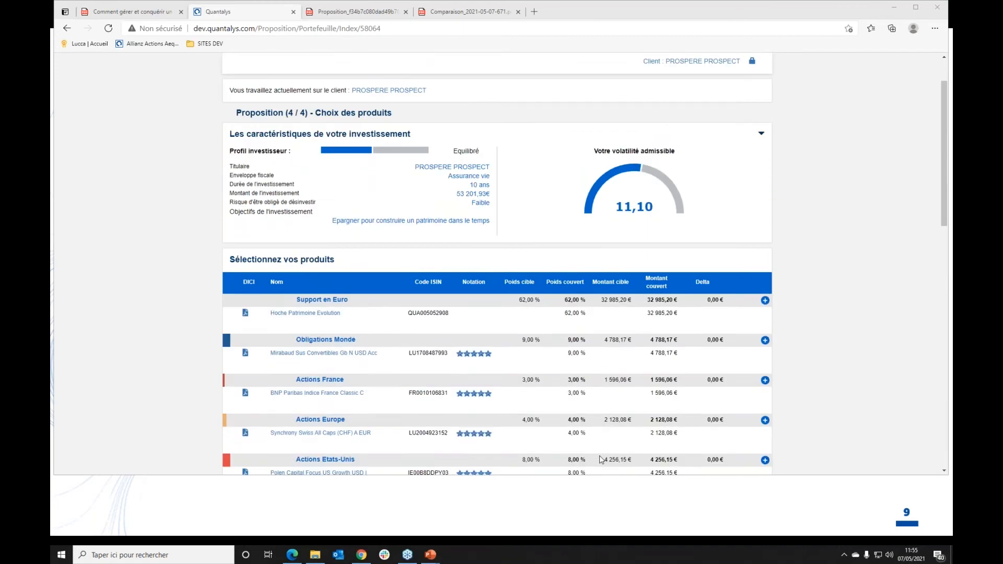
left_click(338, 100)
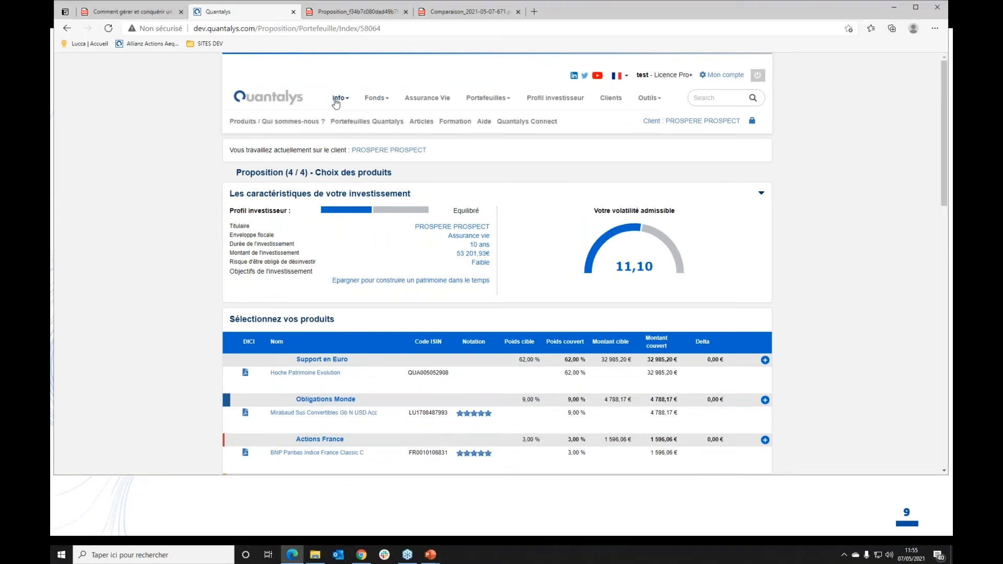
right_click(483, 122)
left_click(494, 129)
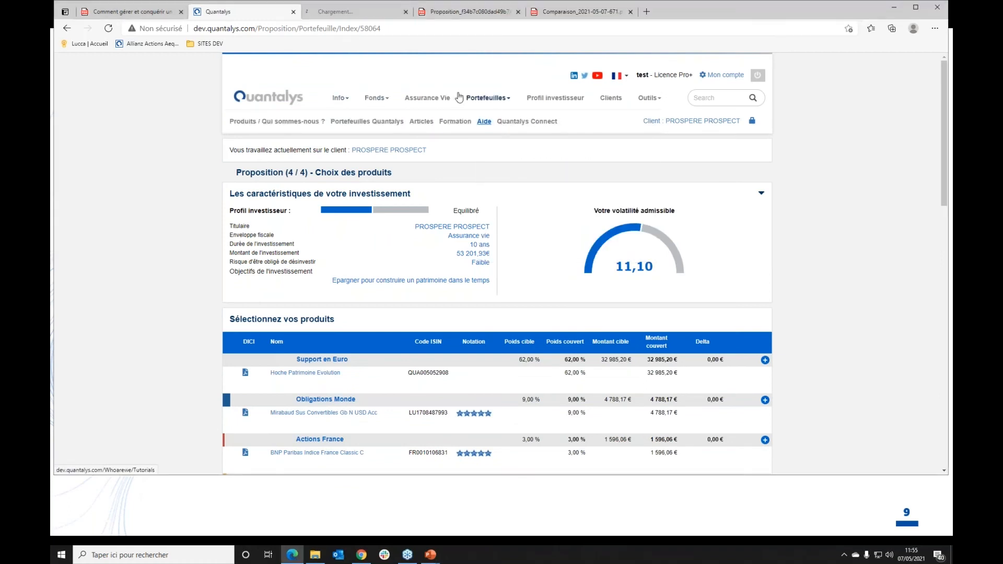
left_click(358, 11)
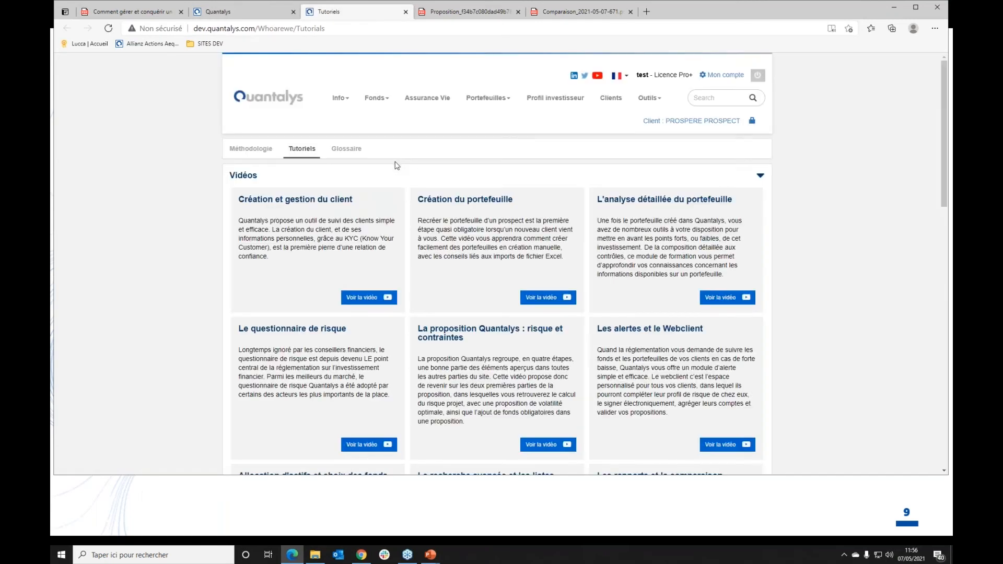
left_click(252, 149)
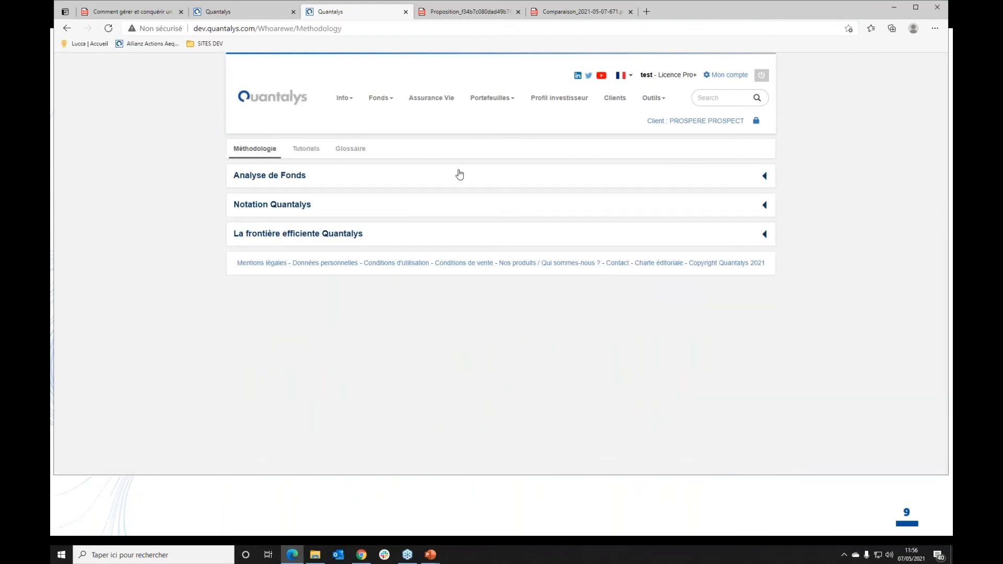
left_click(455, 211)
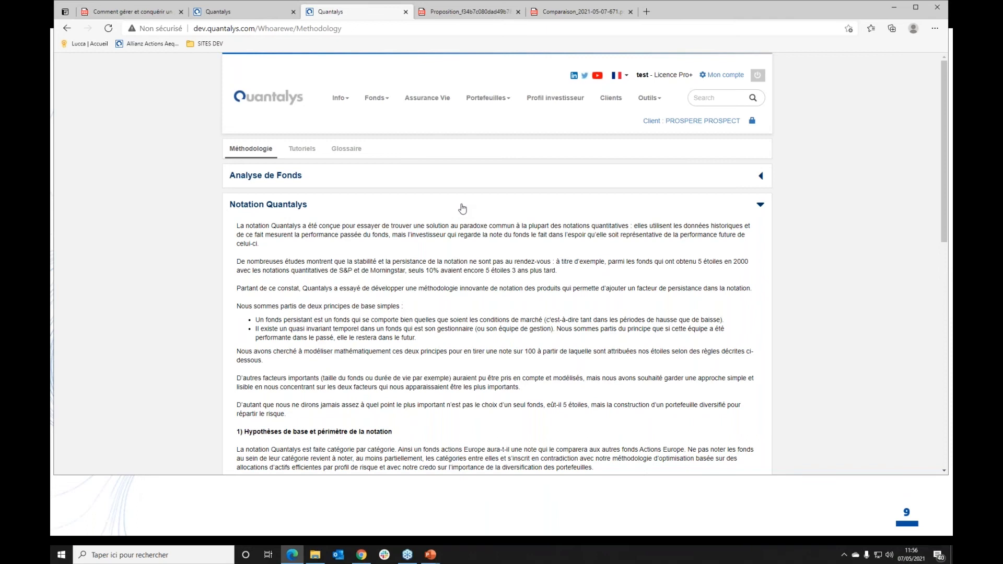
Open a questionnaire-based risk profile from the client's record and look through its Situation personnelle, Connaissance et expérience, and Tolérance et risques sections
left_click(702, 123)
scroll(475, 322, "down", 5)
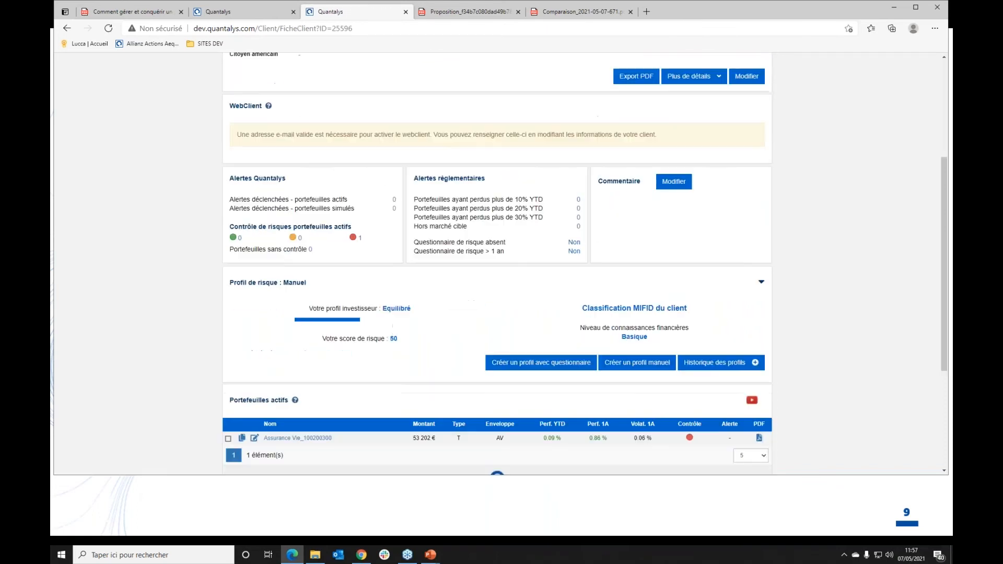
left_click(562, 302)
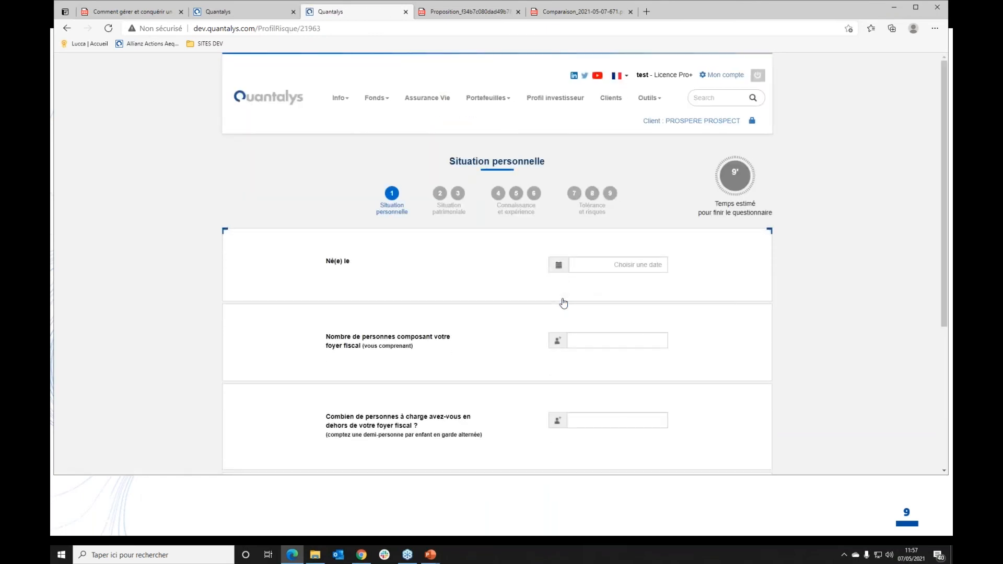
scroll(563, 303, "down", 1)
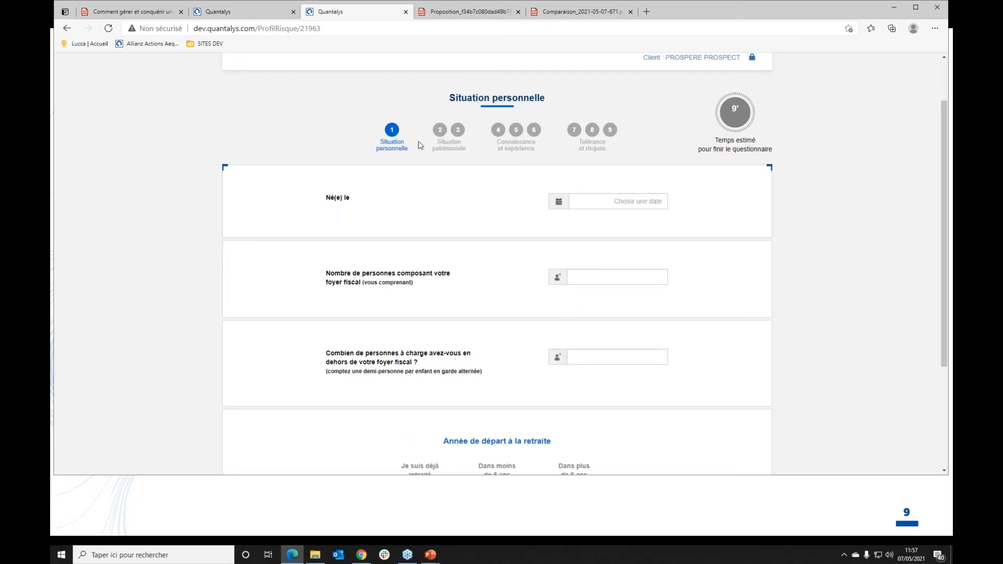
left_click(497, 130)
scroll(512, 193, "down", 1)
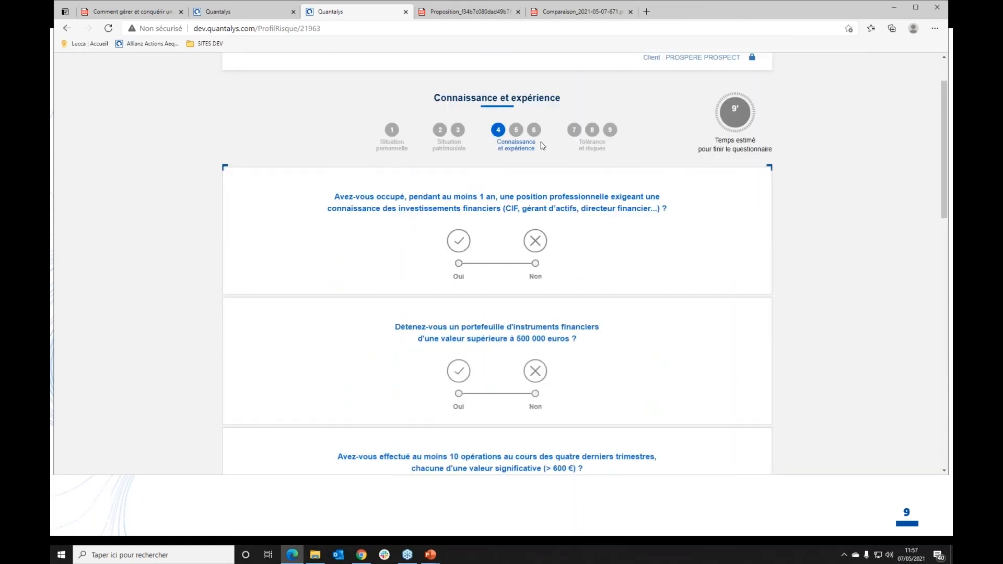
left_click(574, 130)
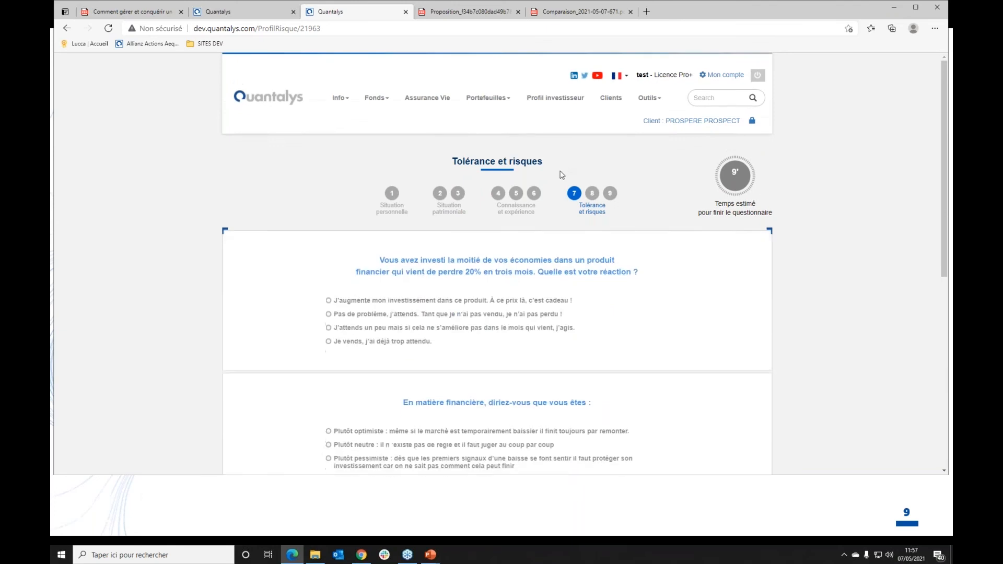
scroll(469, 294, "down", 1)
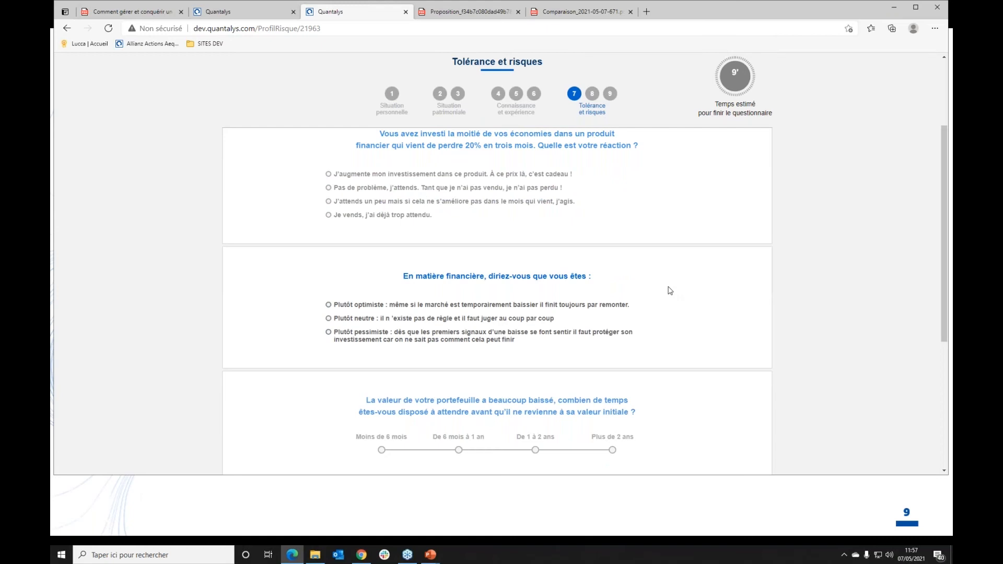
scroll(670, 291, "up", 3)
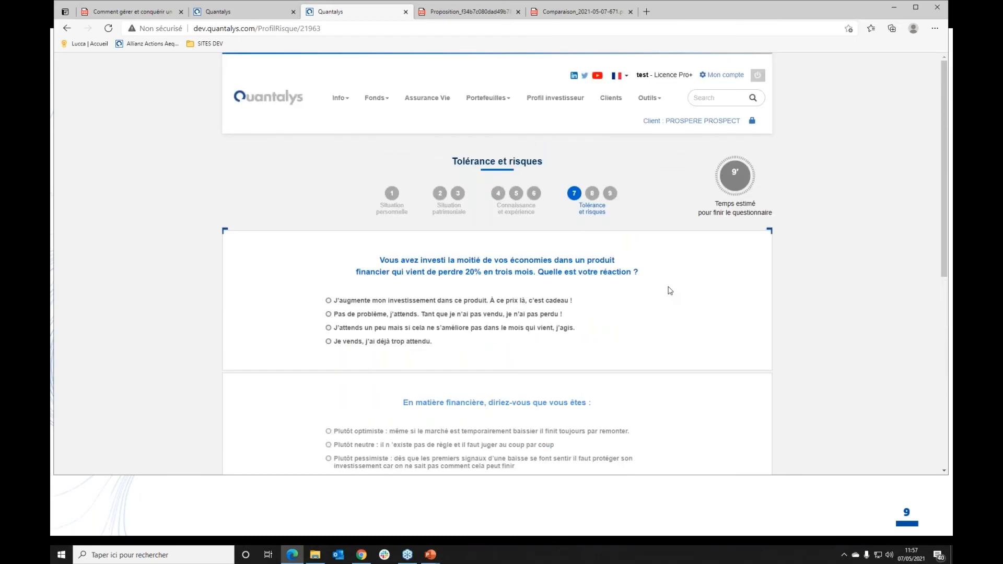
Review the risk profile, portfolios and saved proposals in the client's record, and return to the Tutoriels page
left_click(691, 124)
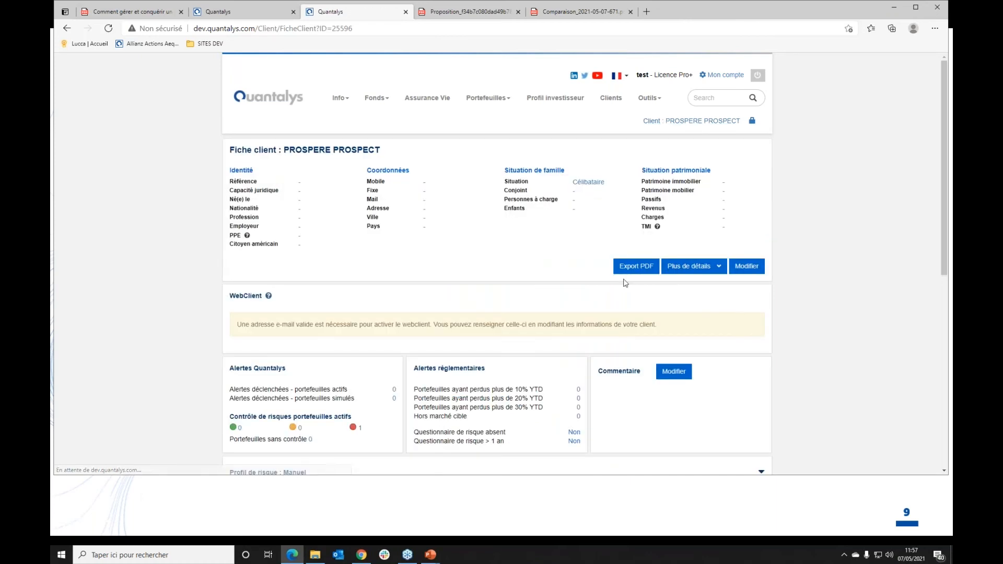
scroll(415, 354, "down", 5)
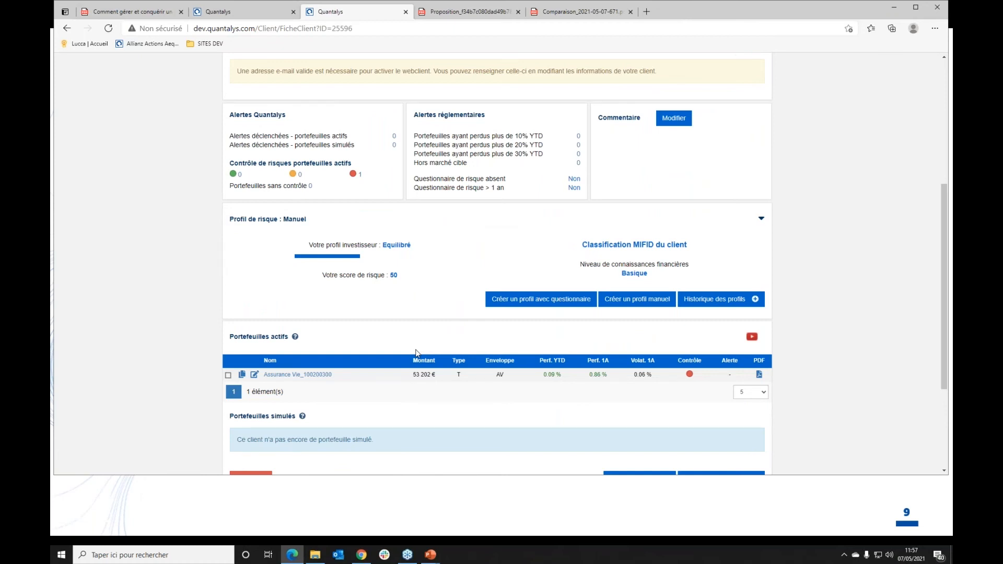
scroll(417, 353, "down", 1)
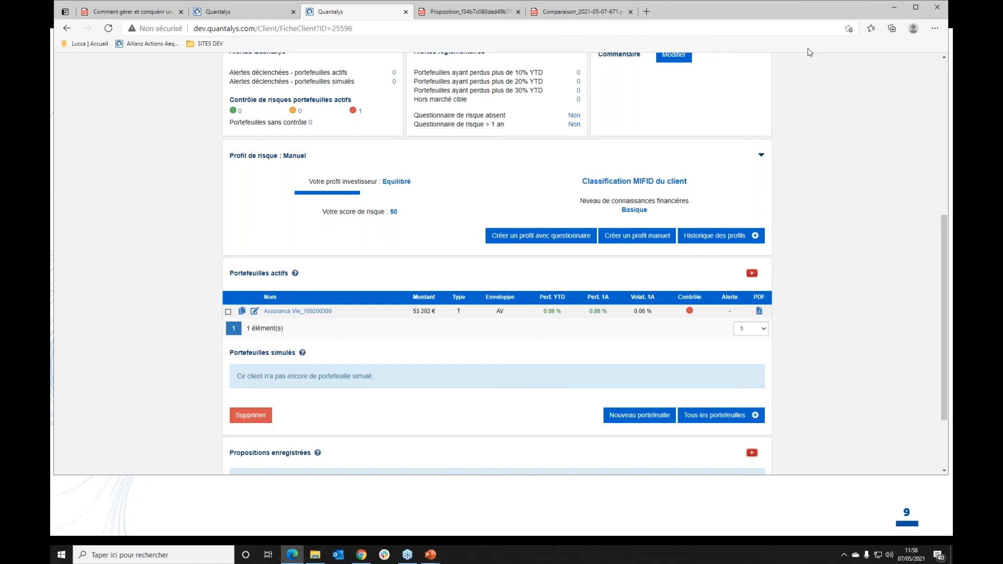
scroll(627, 136, "up", 5)
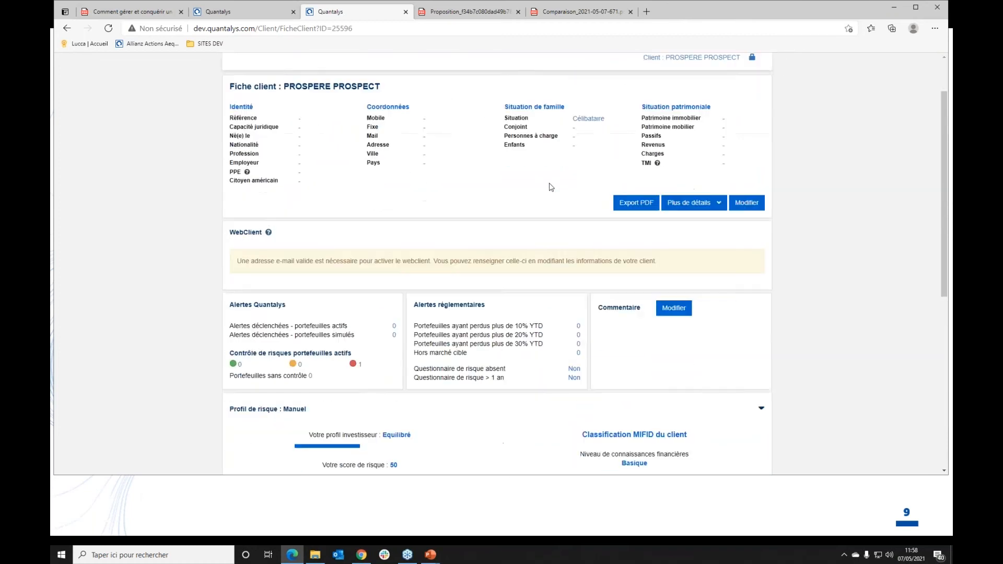
scroll(555, 171, "down", 6)
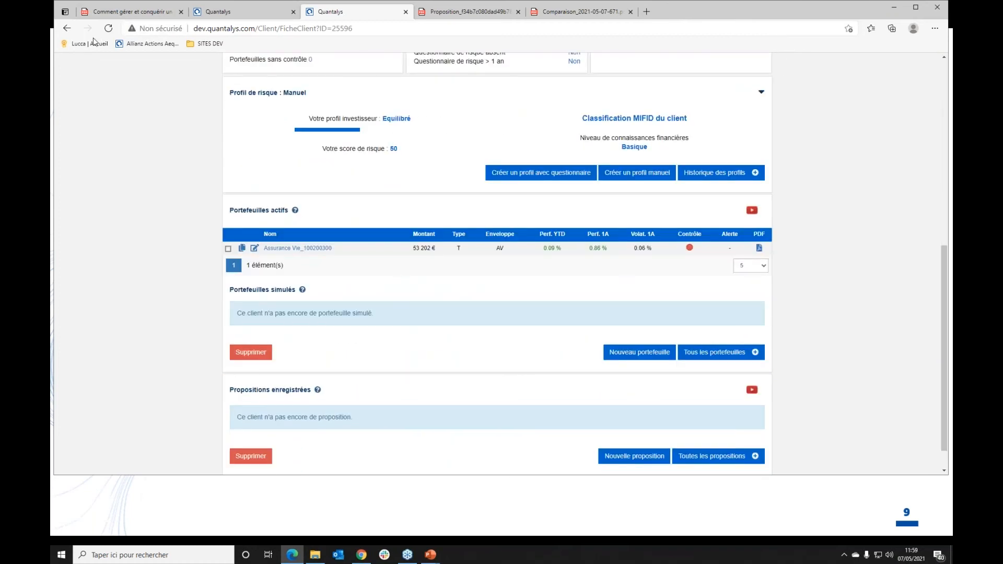
right_click(67, 29)
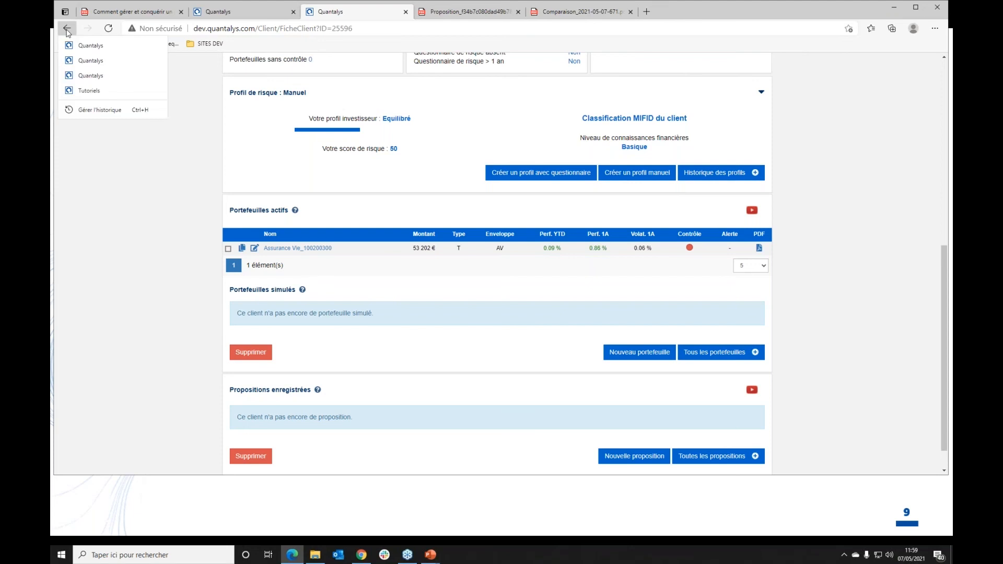
left_click(88, 73)
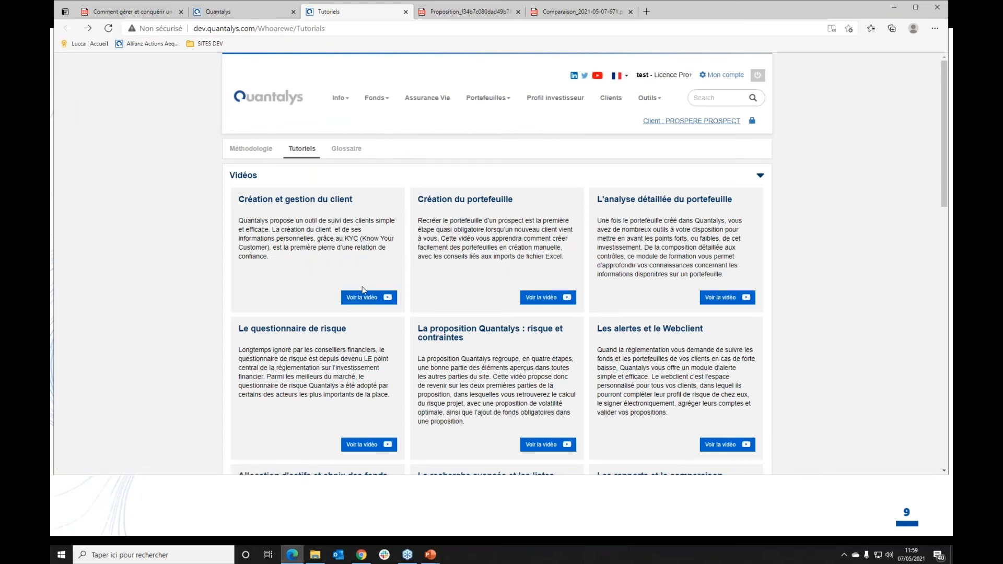
Go back from the proposal's product choice to its asset allocation and show the Espérance future projection over 8 ans
left_click(257, 15)
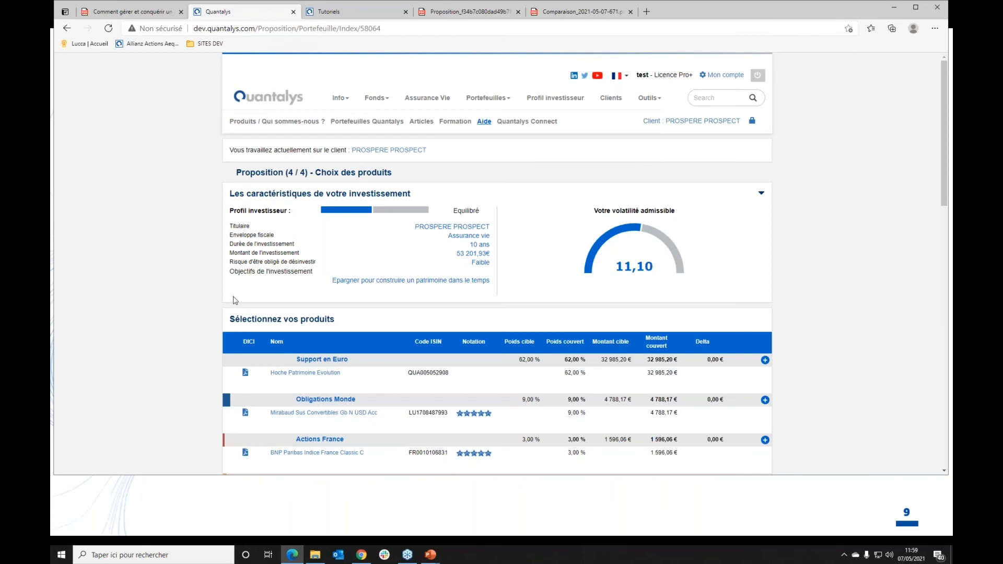
scroll(232, 301, "down", 3)
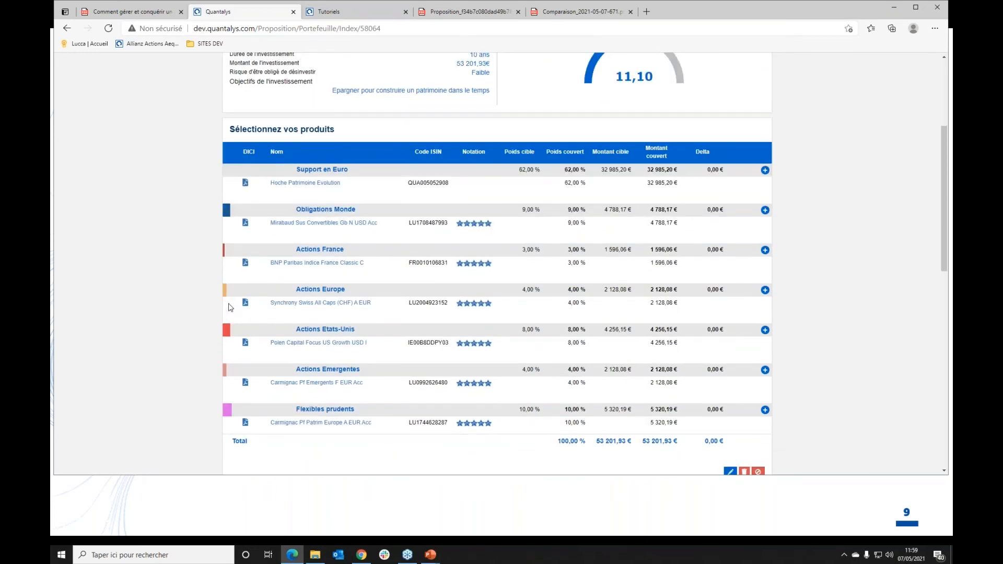
scroll(230, 303, "up", 3)
scroll(233, 307, "down", 11)
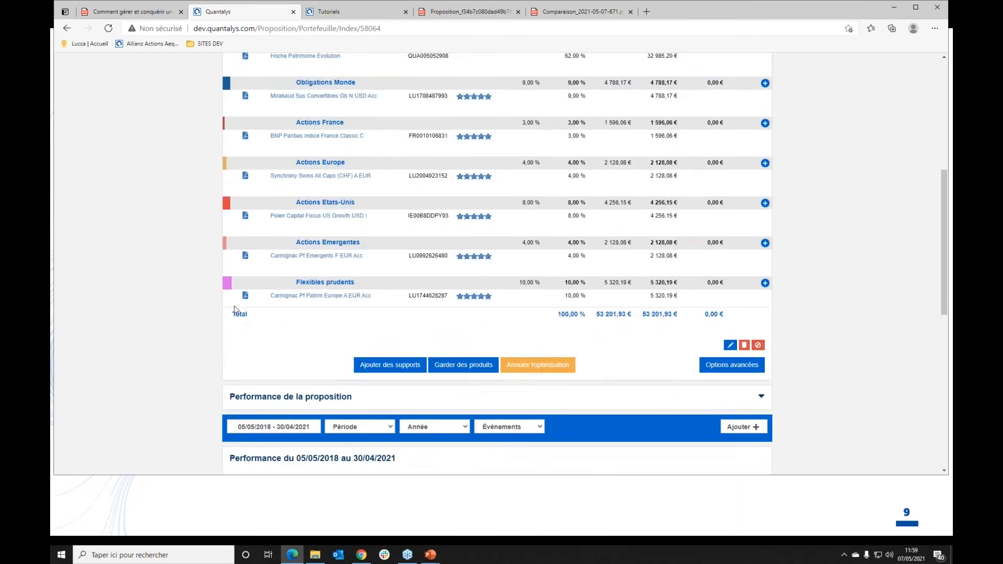
scroll(474, 440, "down", 1)
left_click(372, 430)
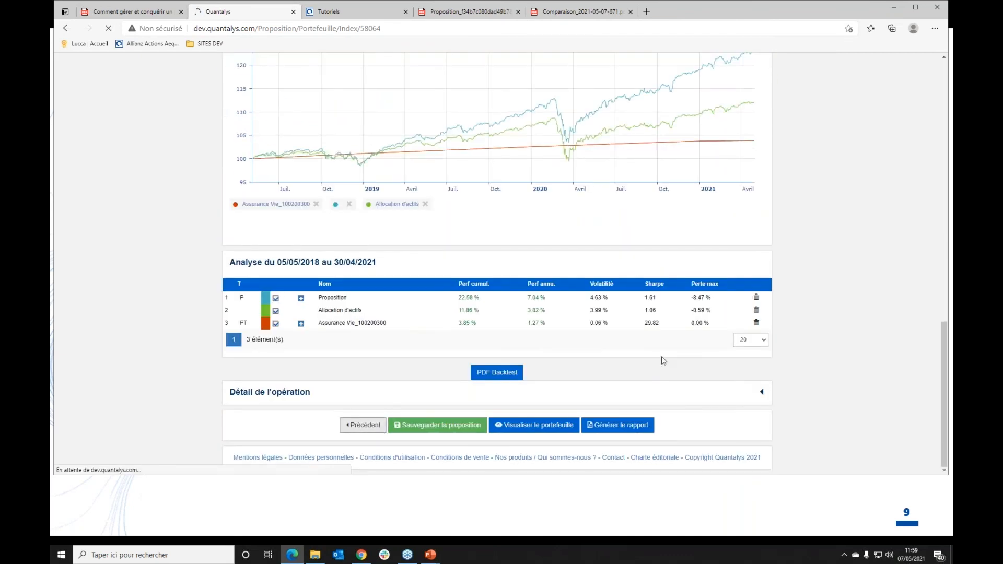
scroll(663, 359, "down", 6)
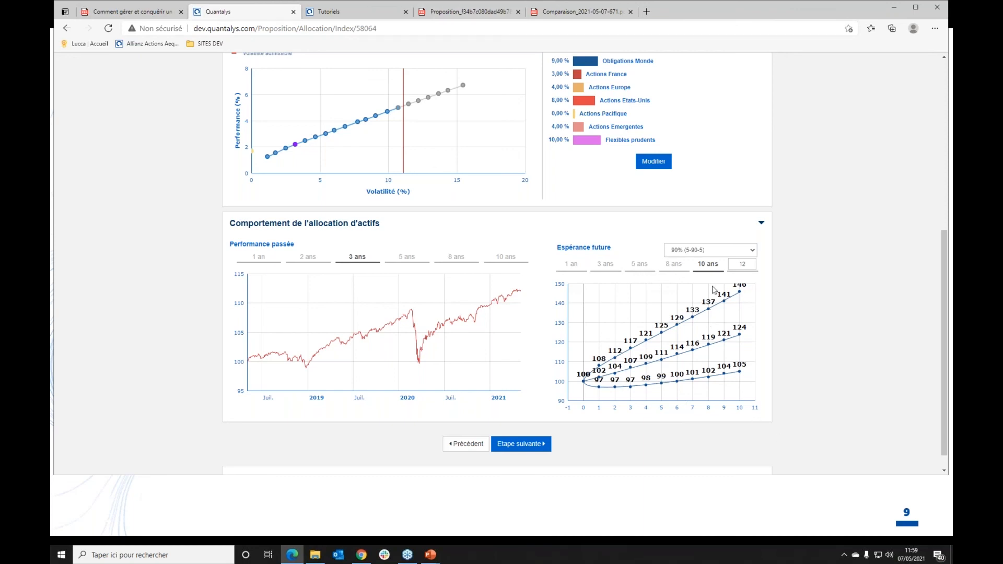
left_click(681, 266)
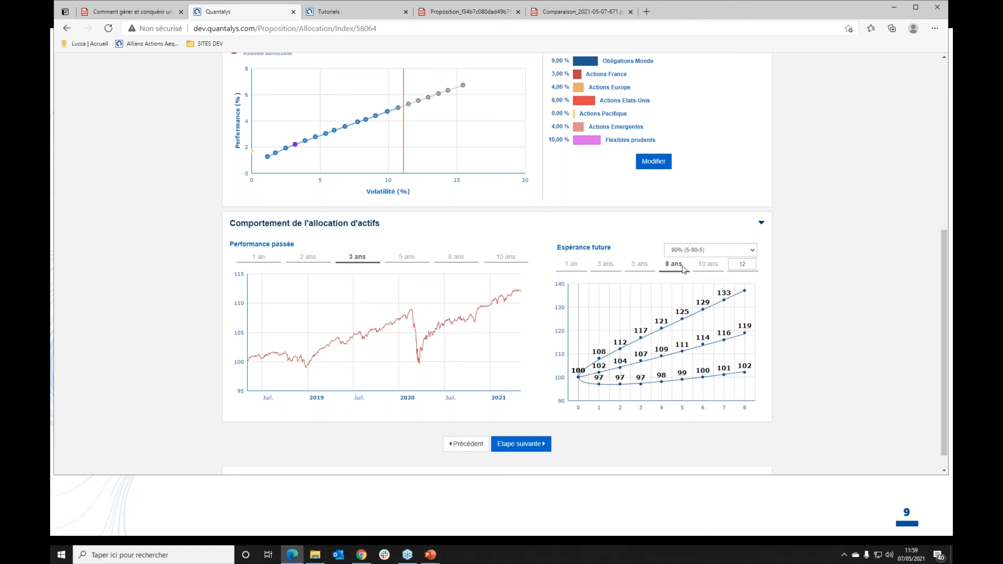
Find the Evolution de l'investissement chart on page 4 of the proposal PDF and enlarge it for reading
left_click(458, 12)
scroll(441, 257, "up", 10)
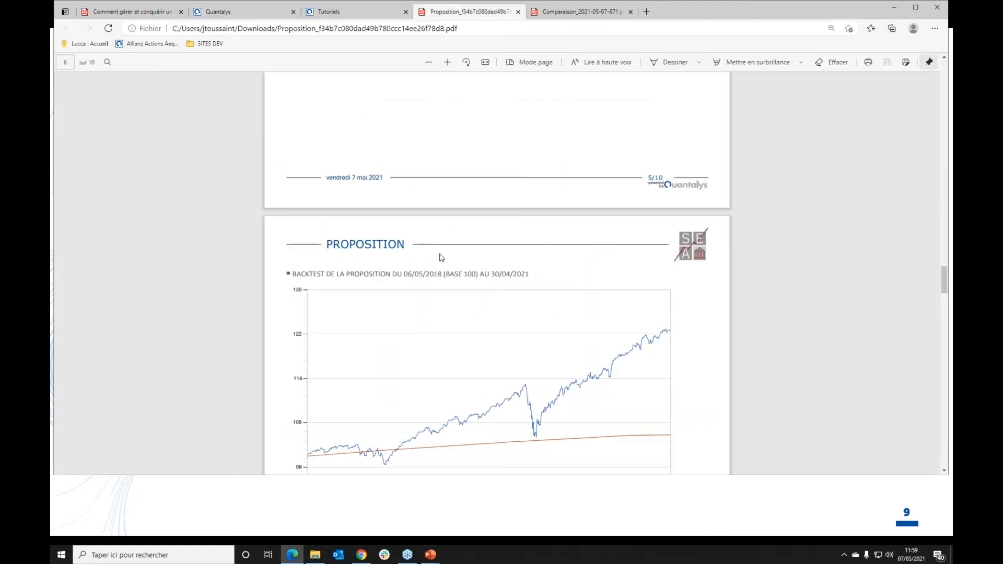
scroll(441, 258, "up", 12)
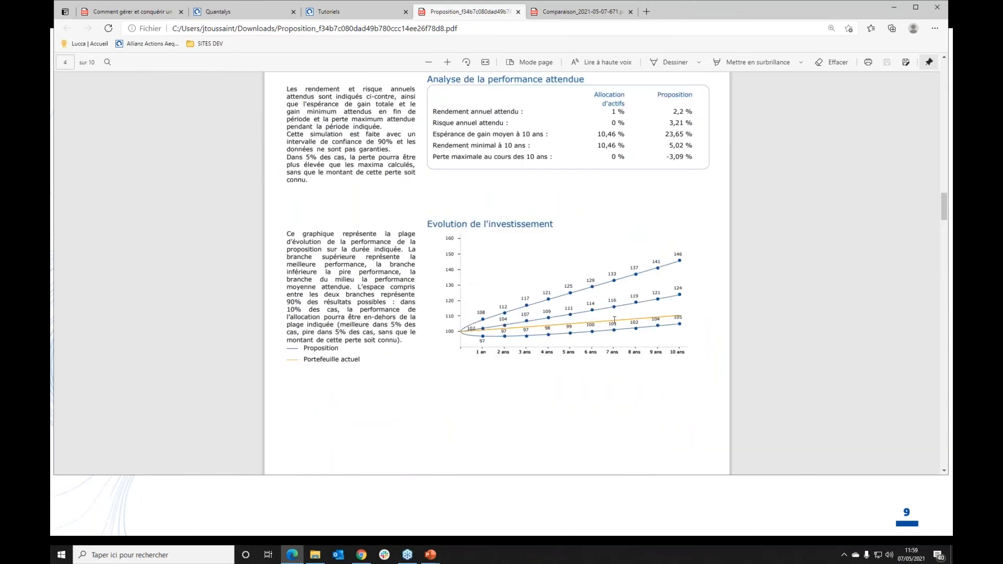
left_click(448, 62)
left_click(450, 63)
scroll(649, 313, "down", 2)
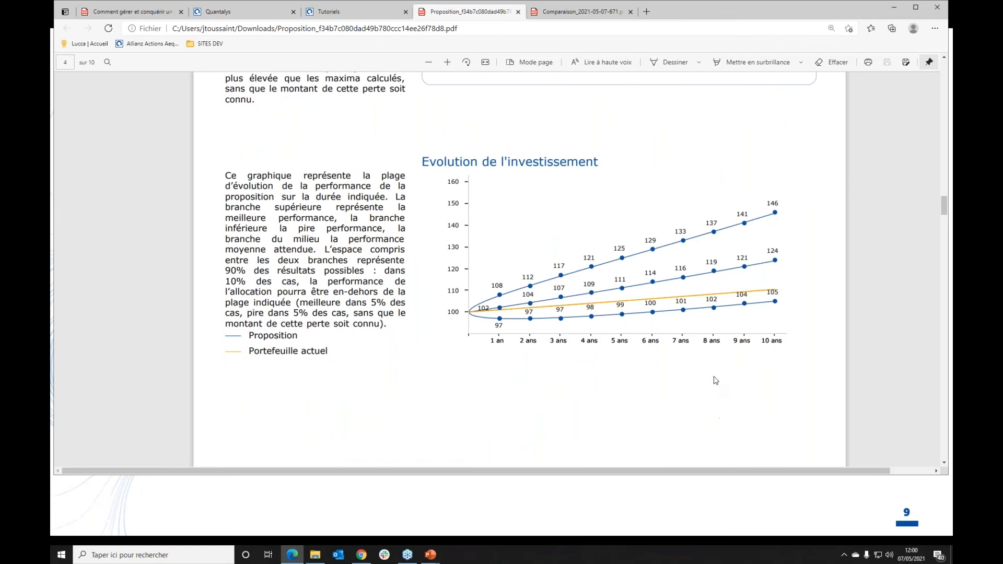